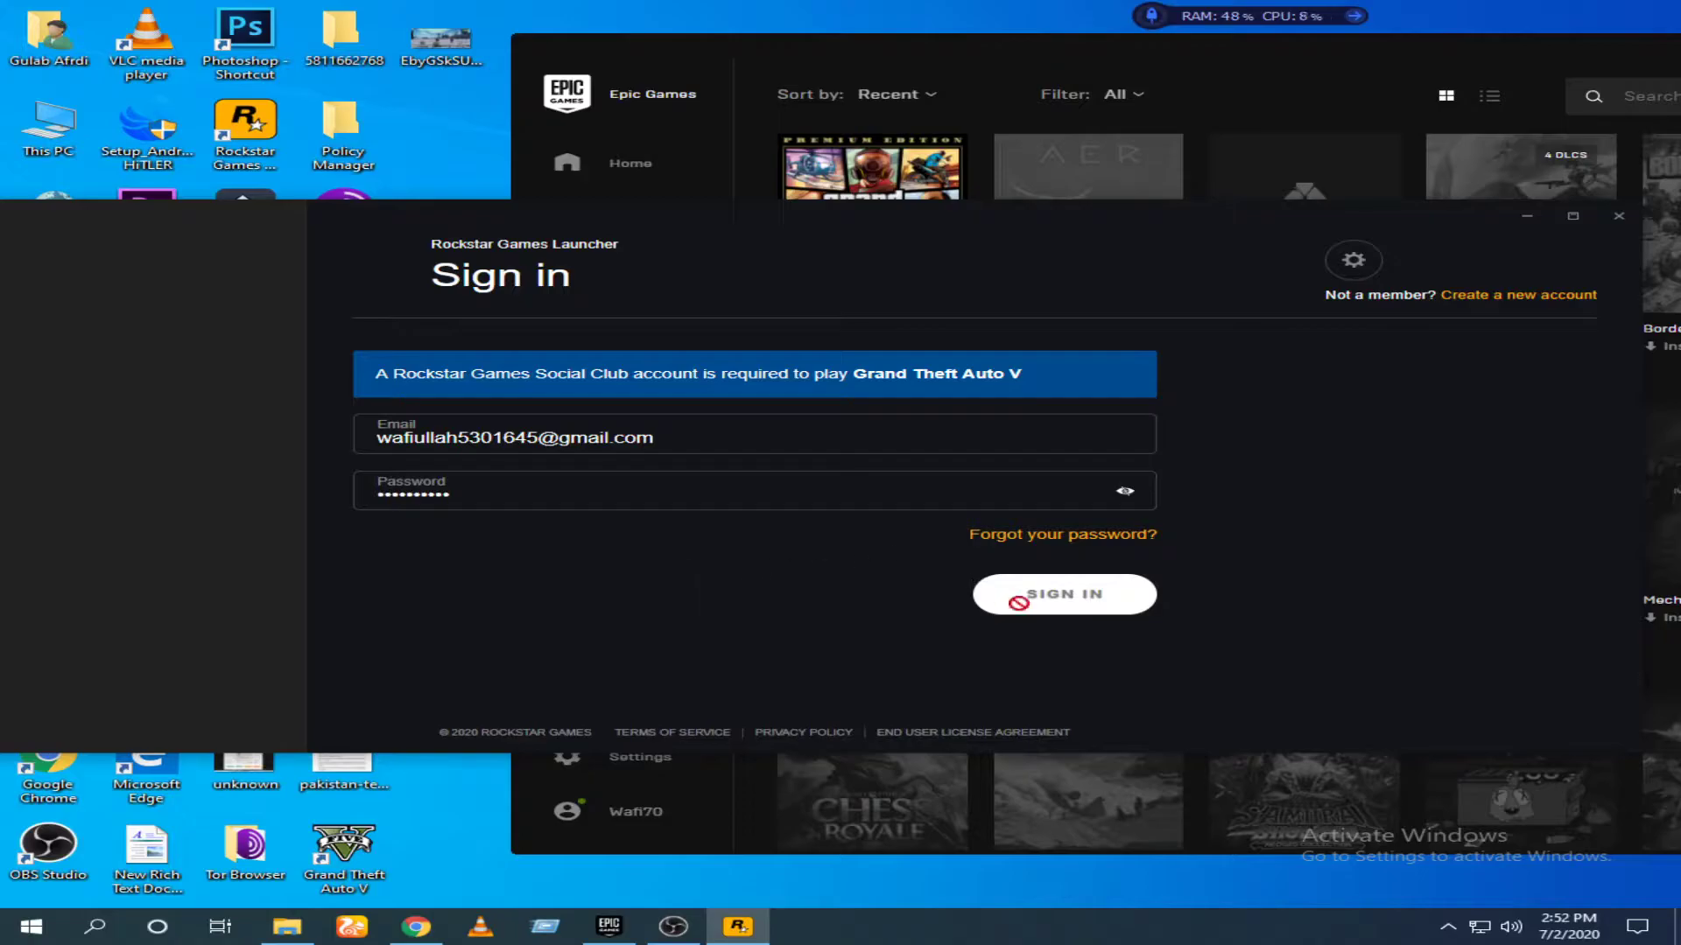
Close the Rockstar Games Launcher sign-in window
click(449, 495)
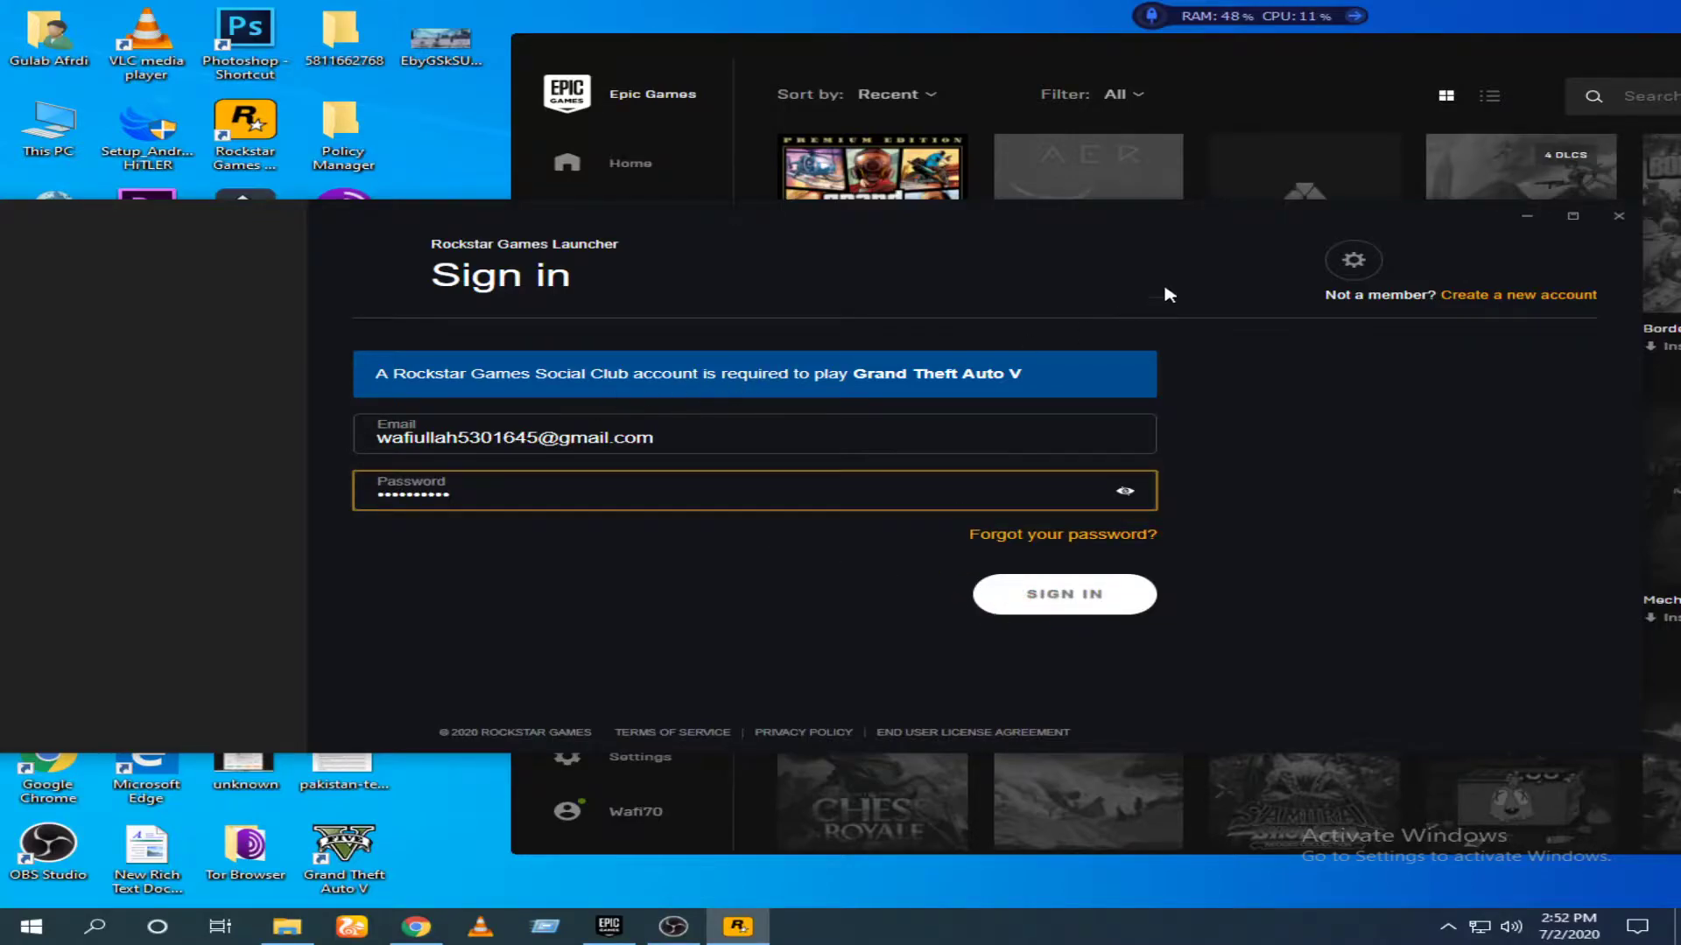
click(1616, 216)
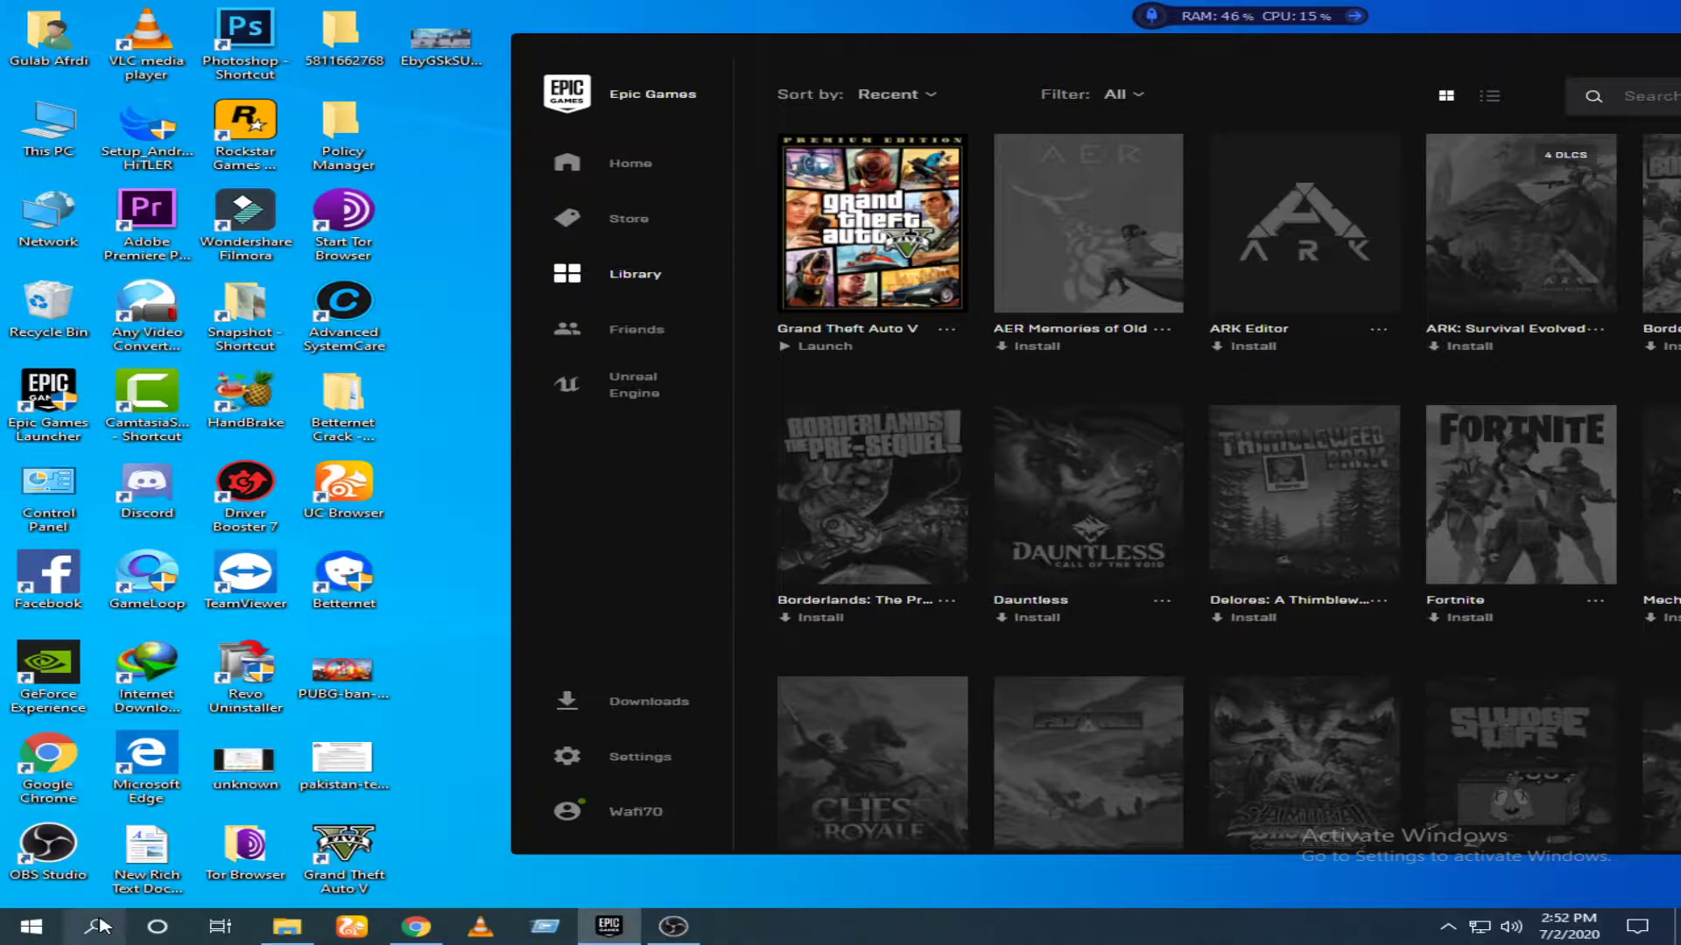
Open Windows Security from the Update & Security section of Windows Settings
click(43, 930)
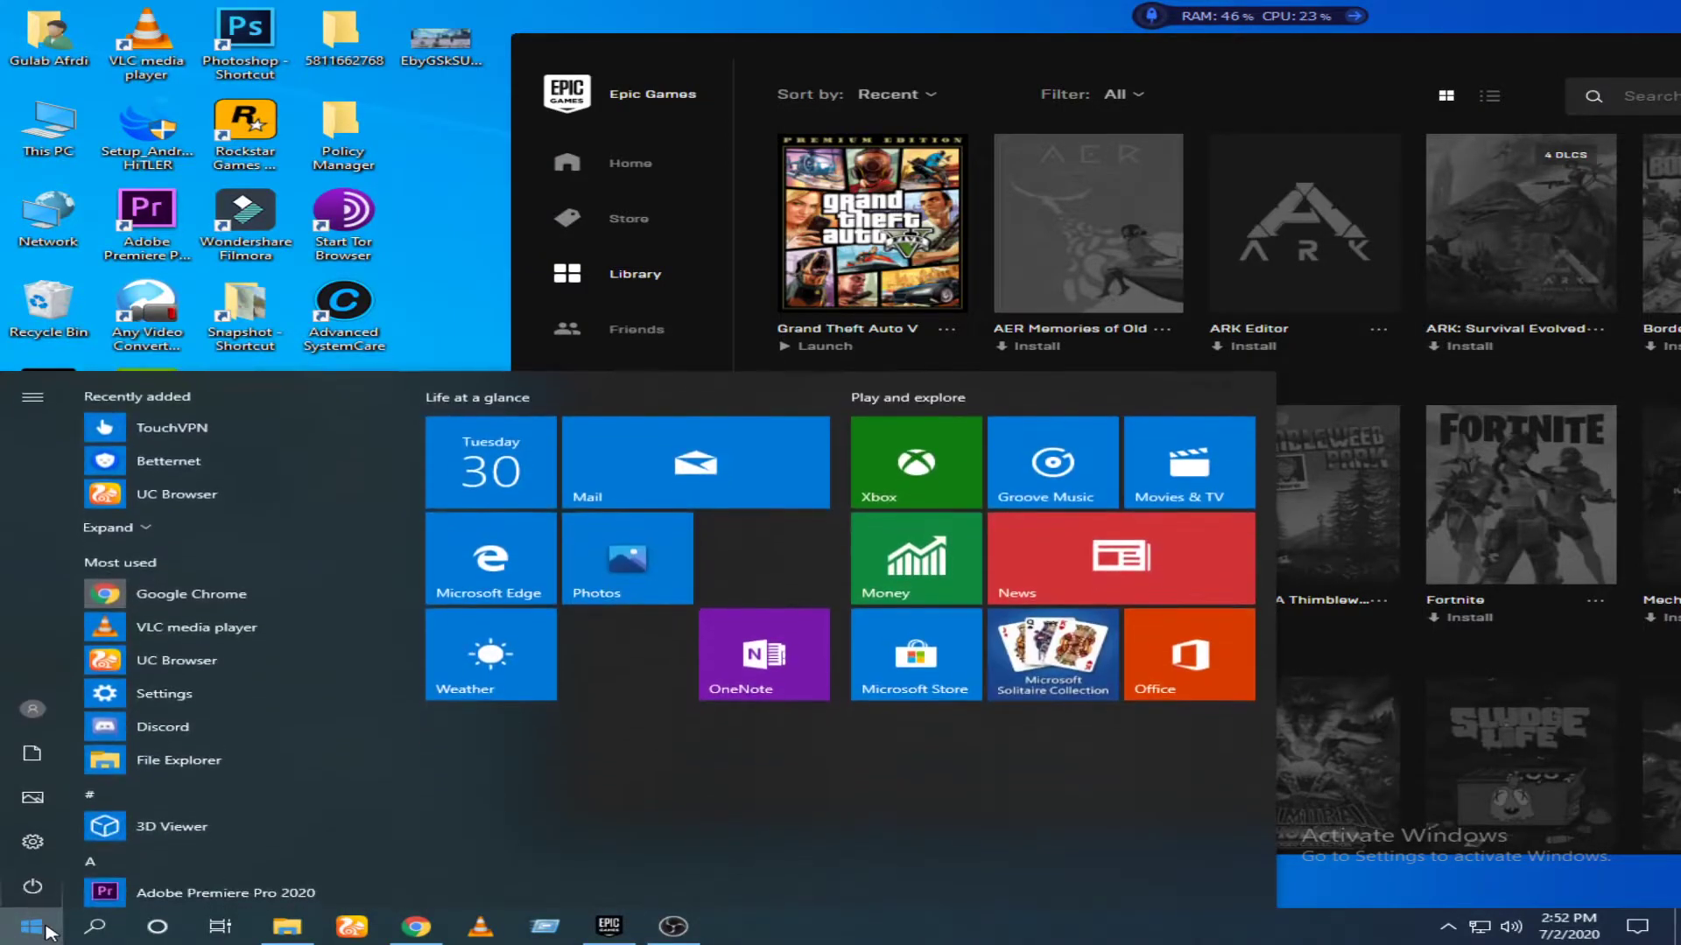
click(44, 844)
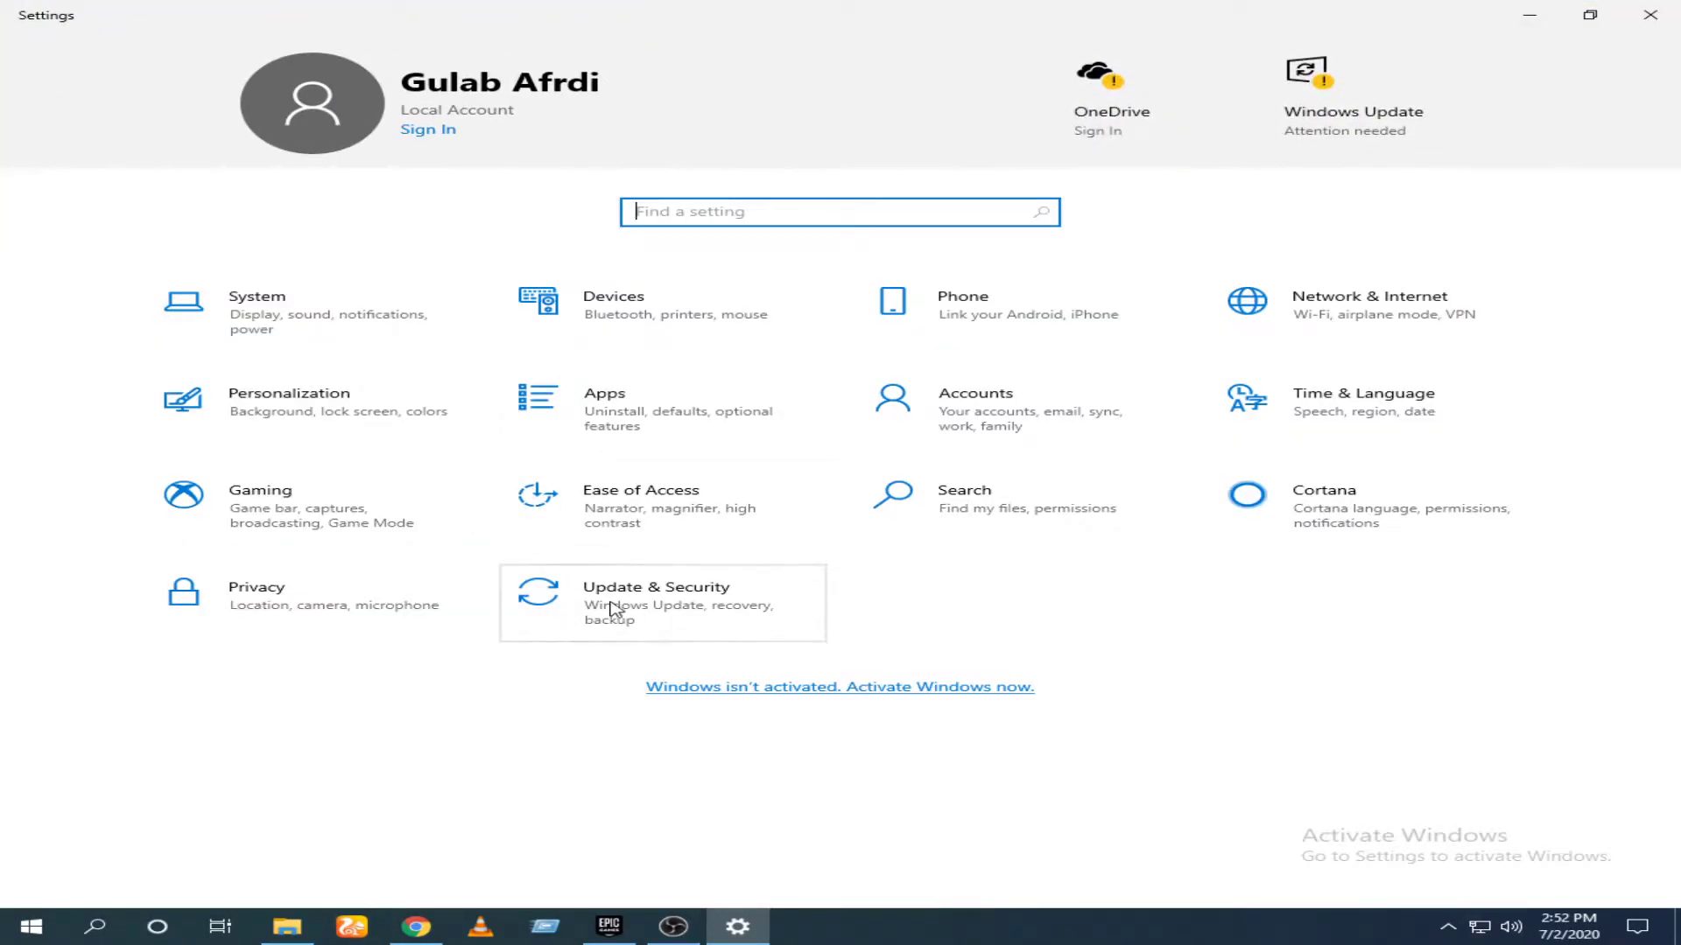
click(690, 608)
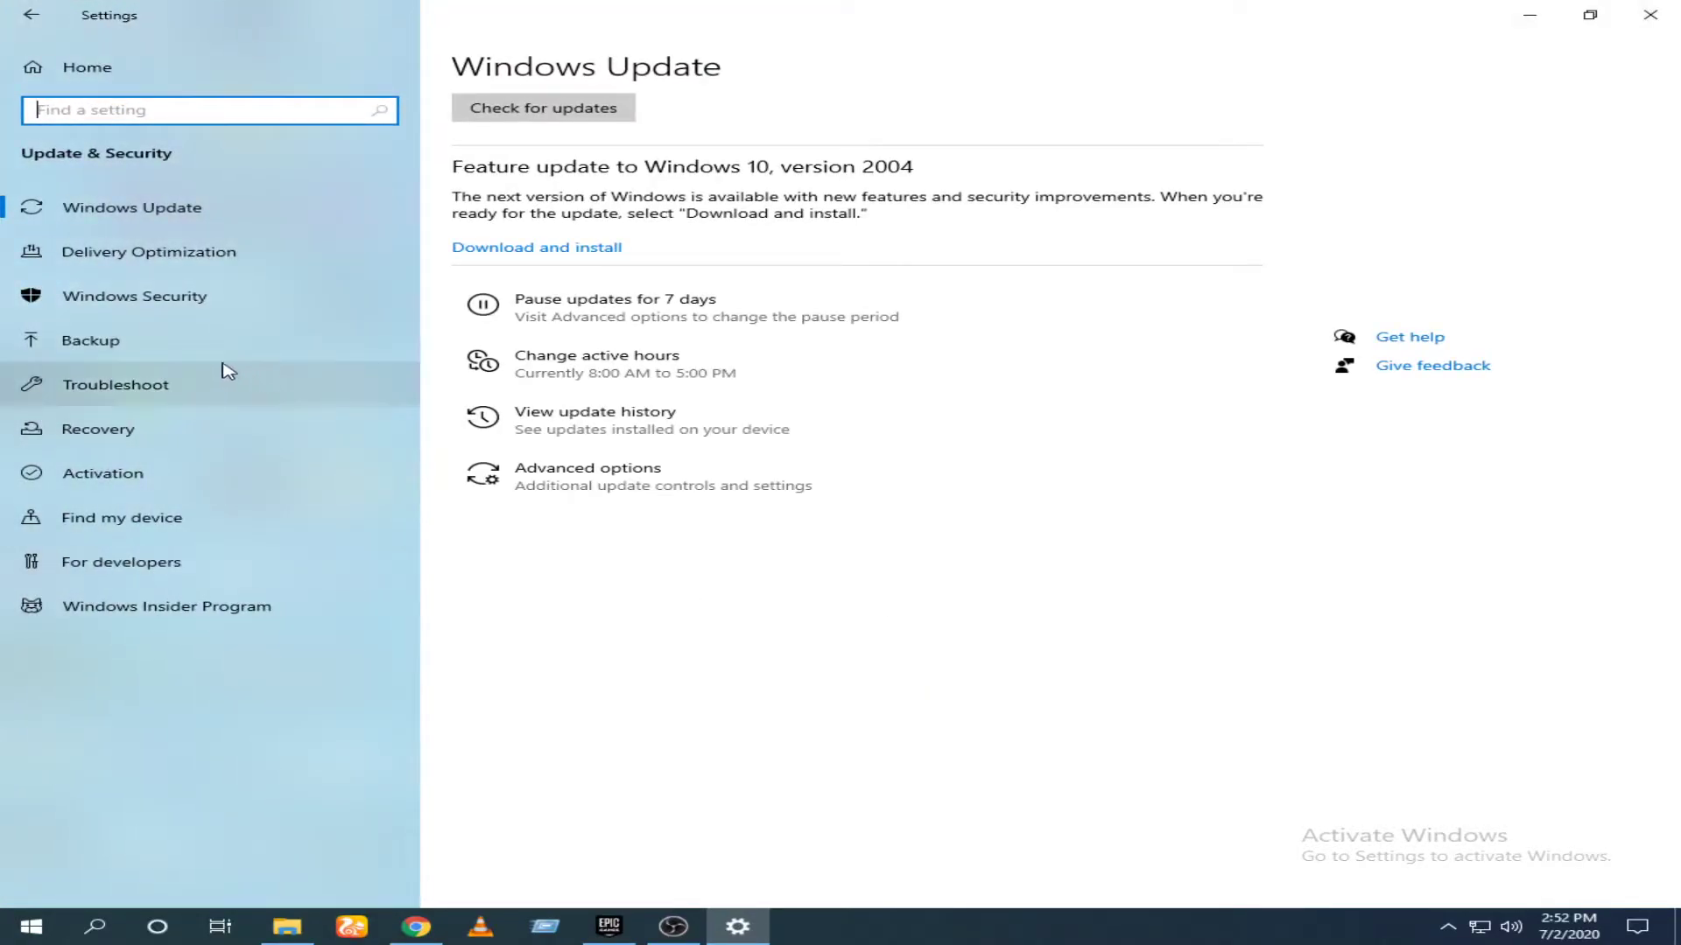
click(170, 311)
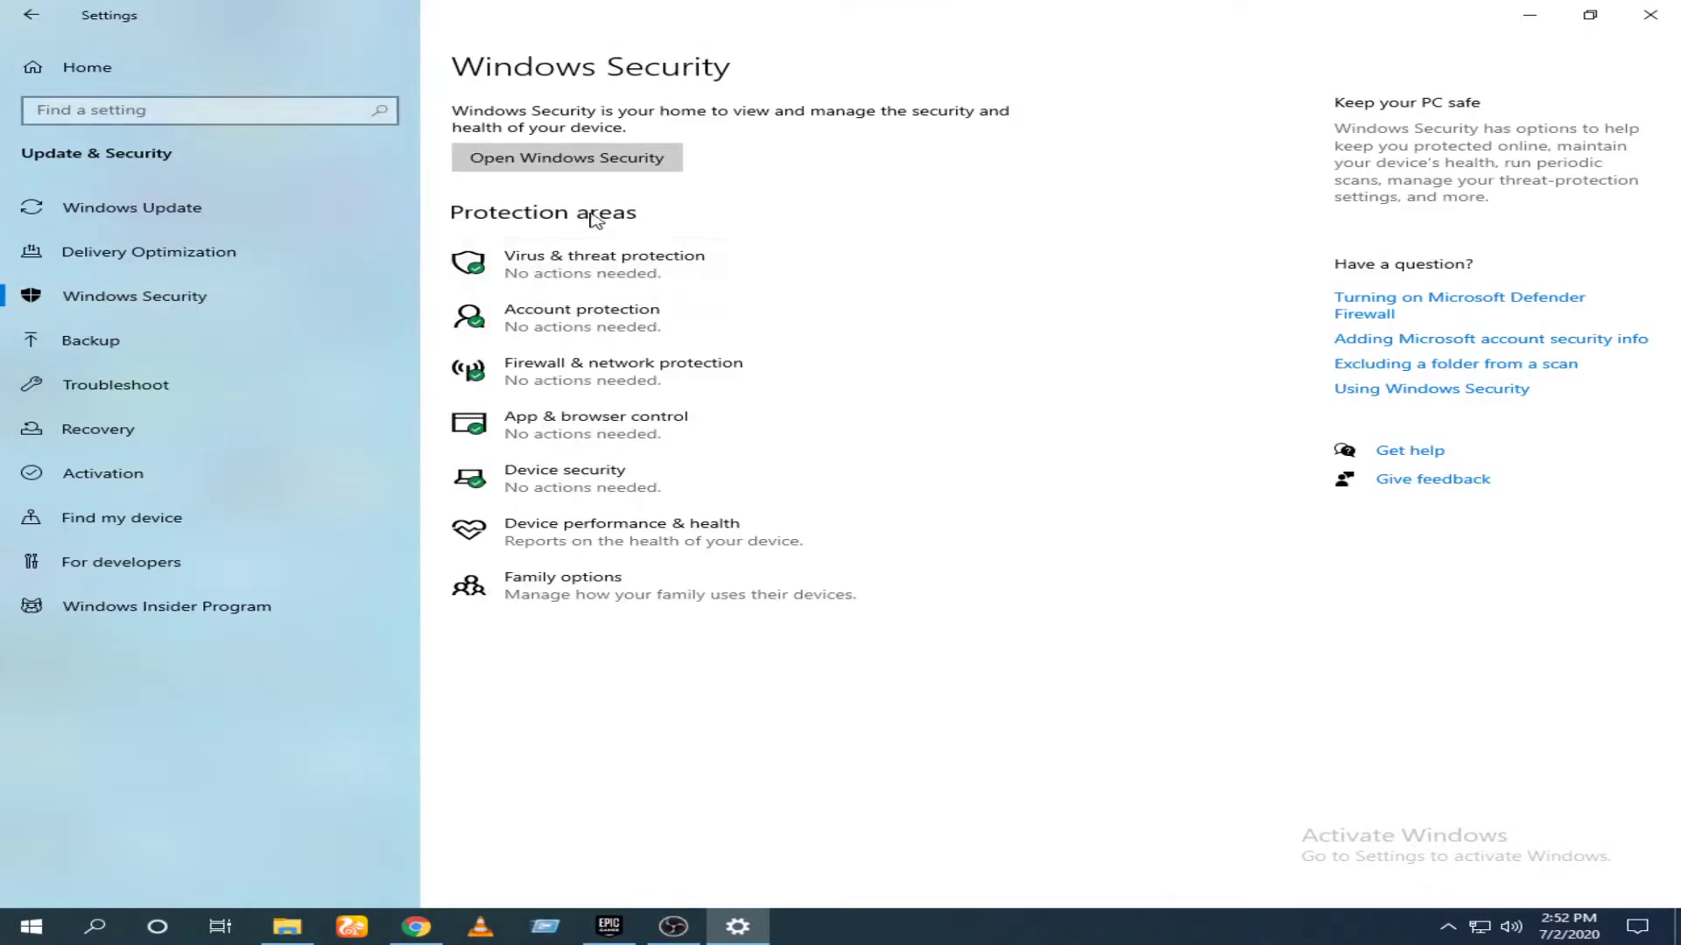
click(611, 158)
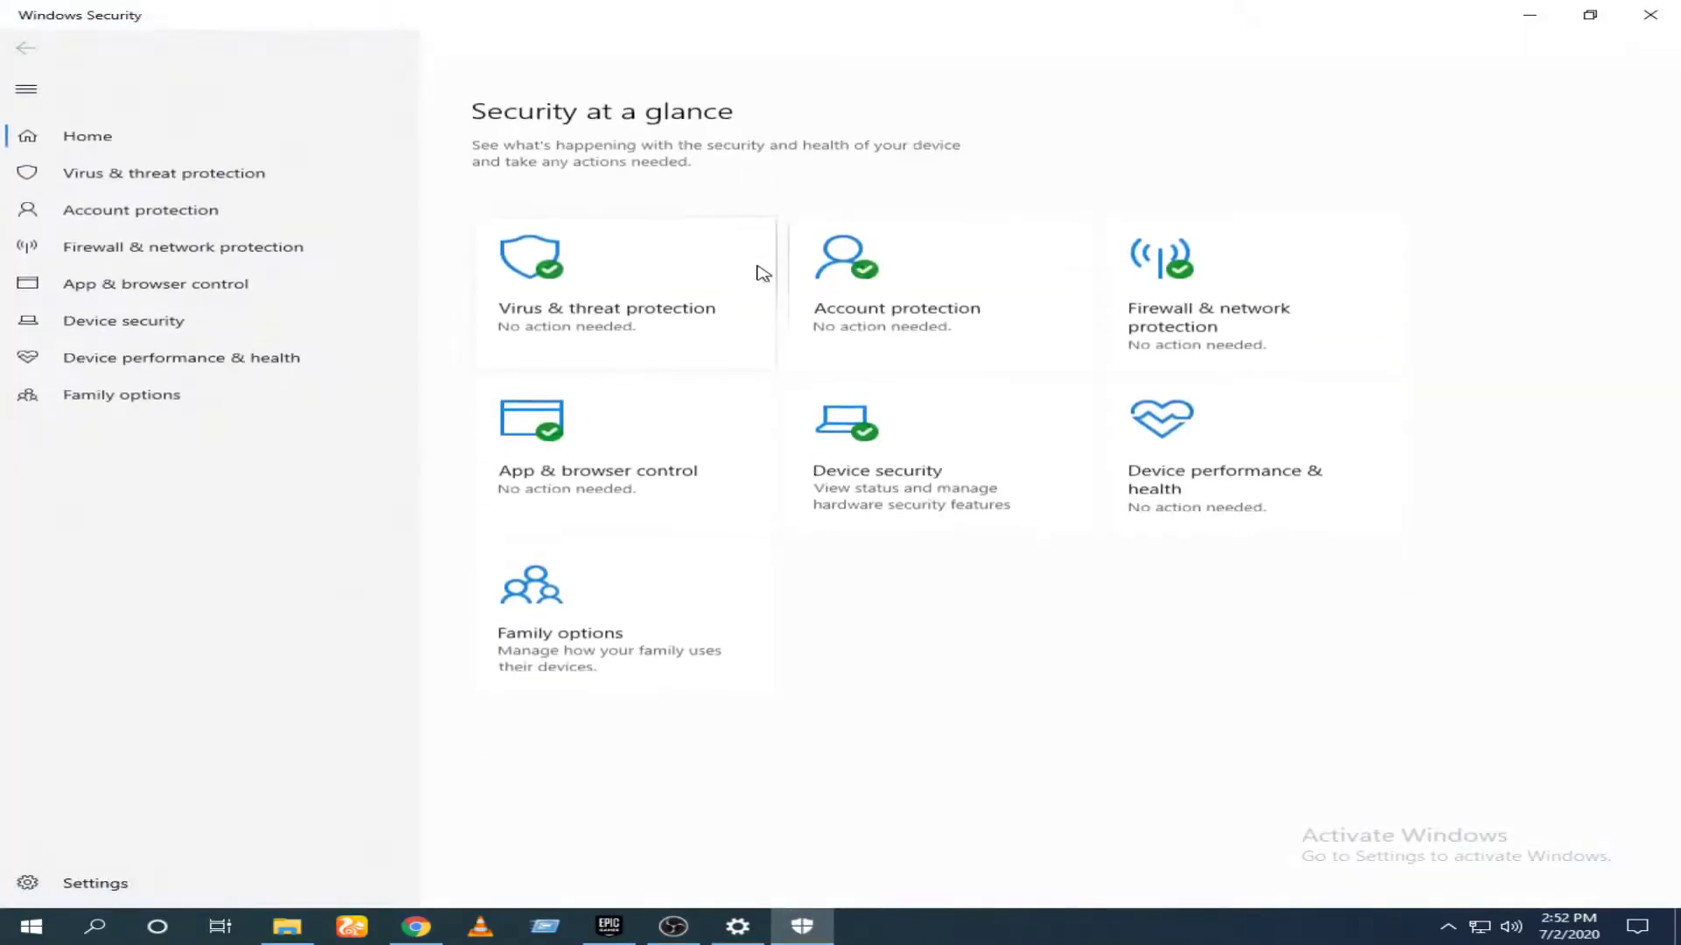
Open the page for allowing an app through Controlled folder access, within the ransomware protection settings
click(155, 177)
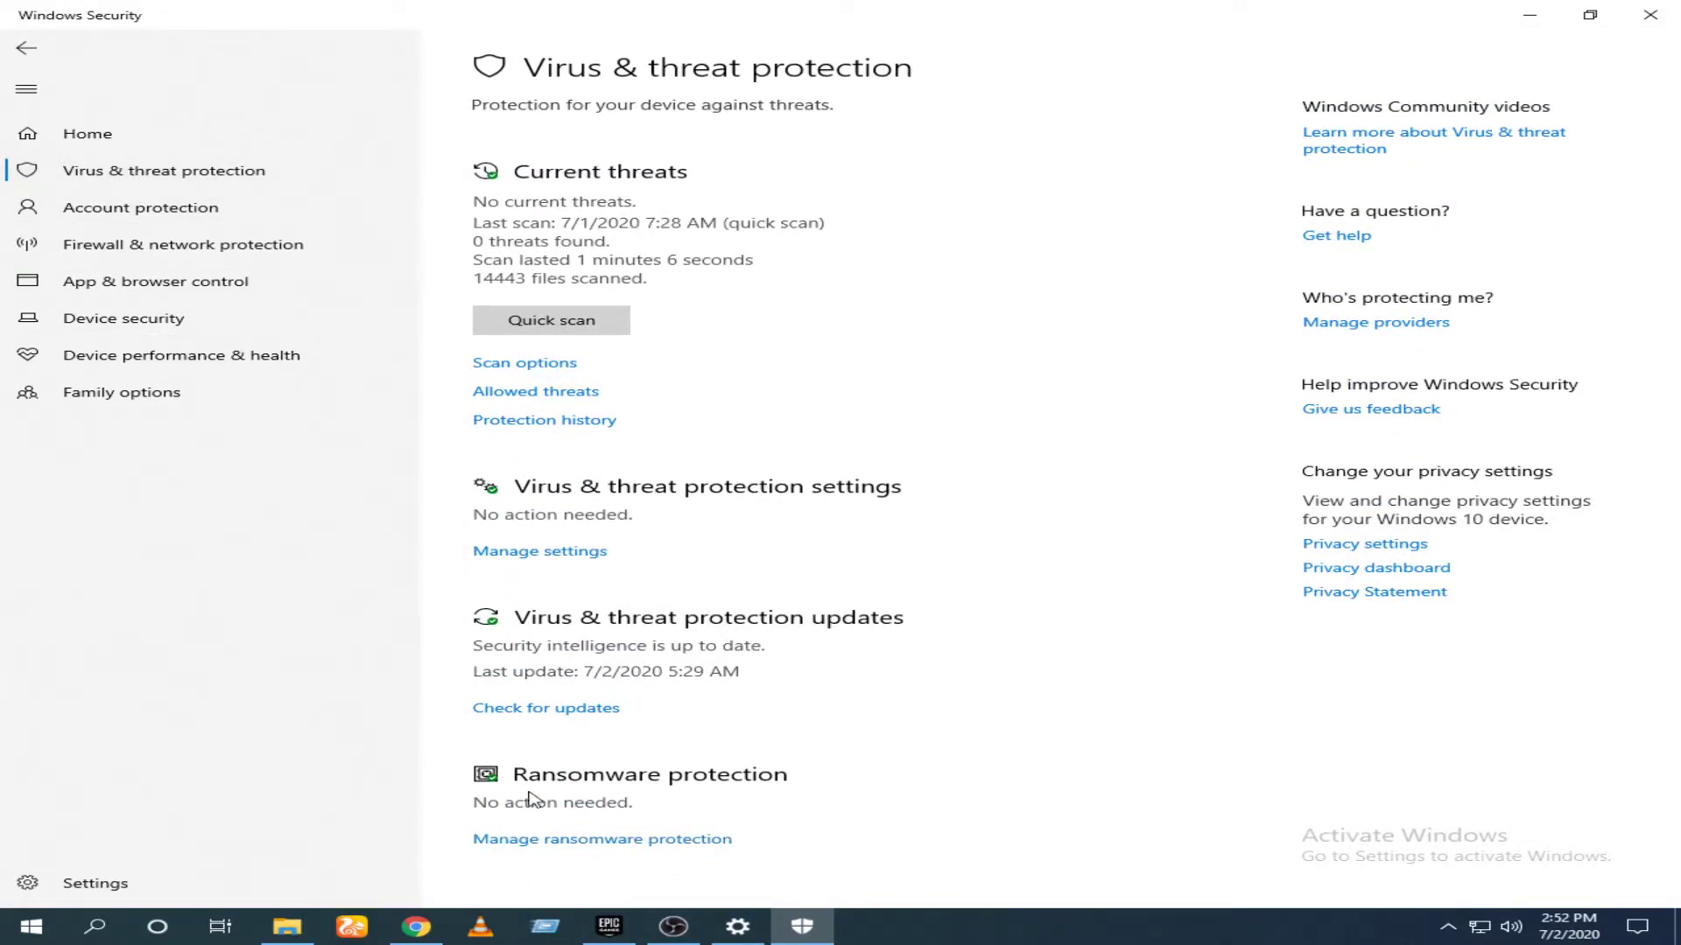
click(595, 839)
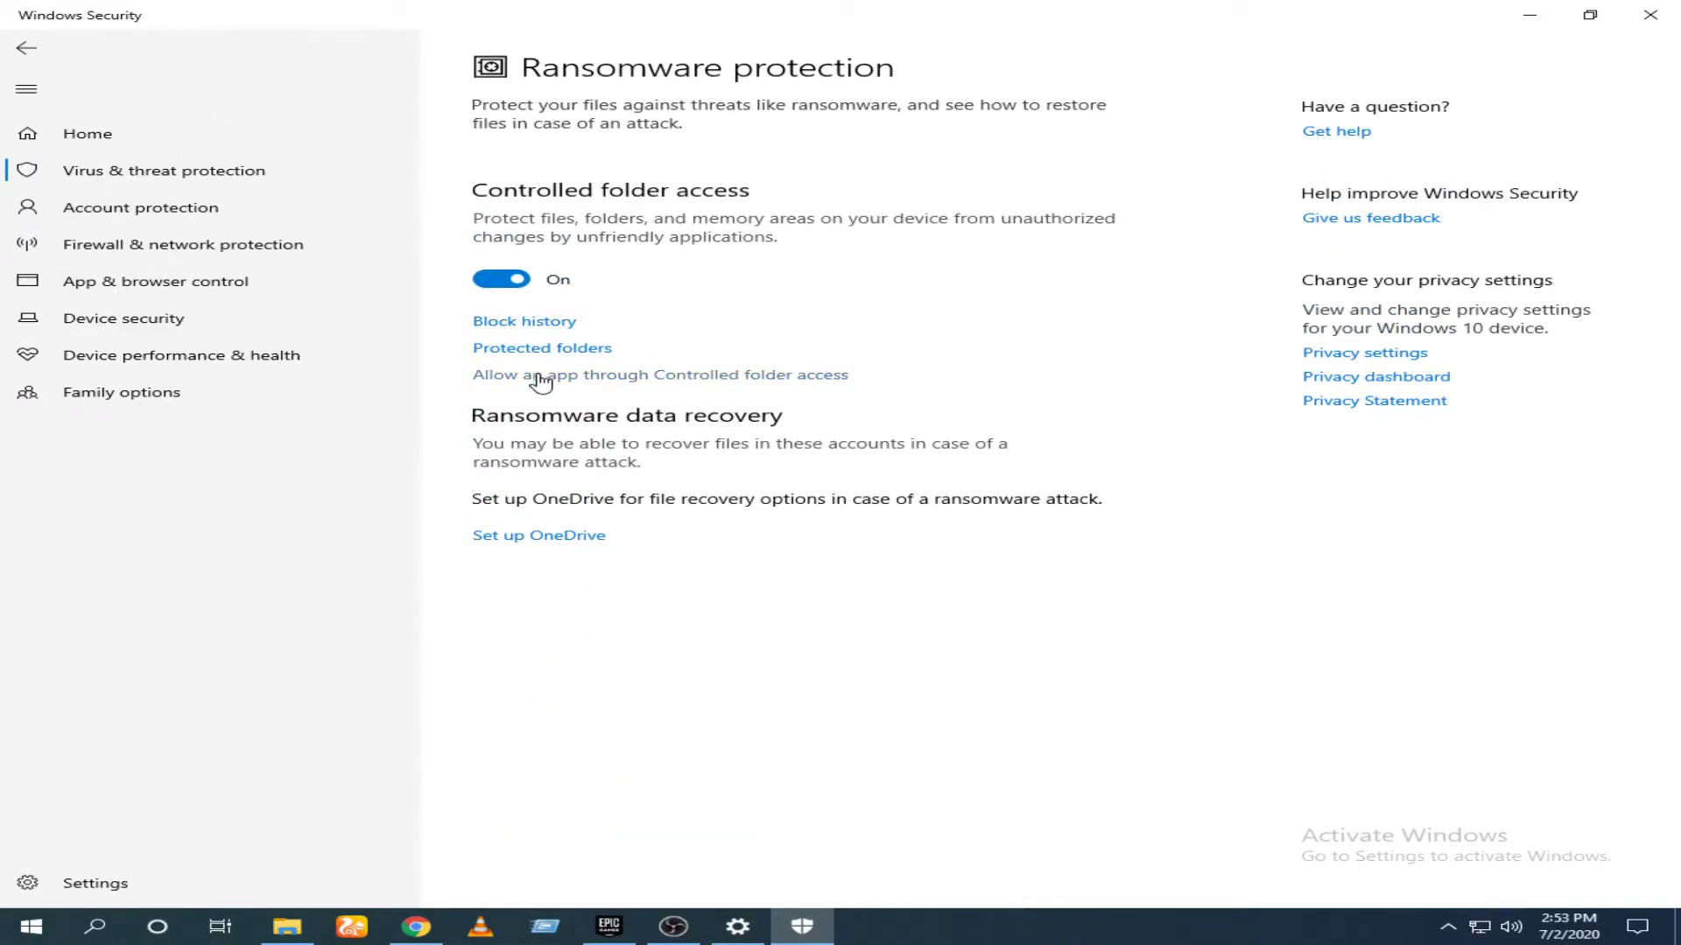
click(653, 376)
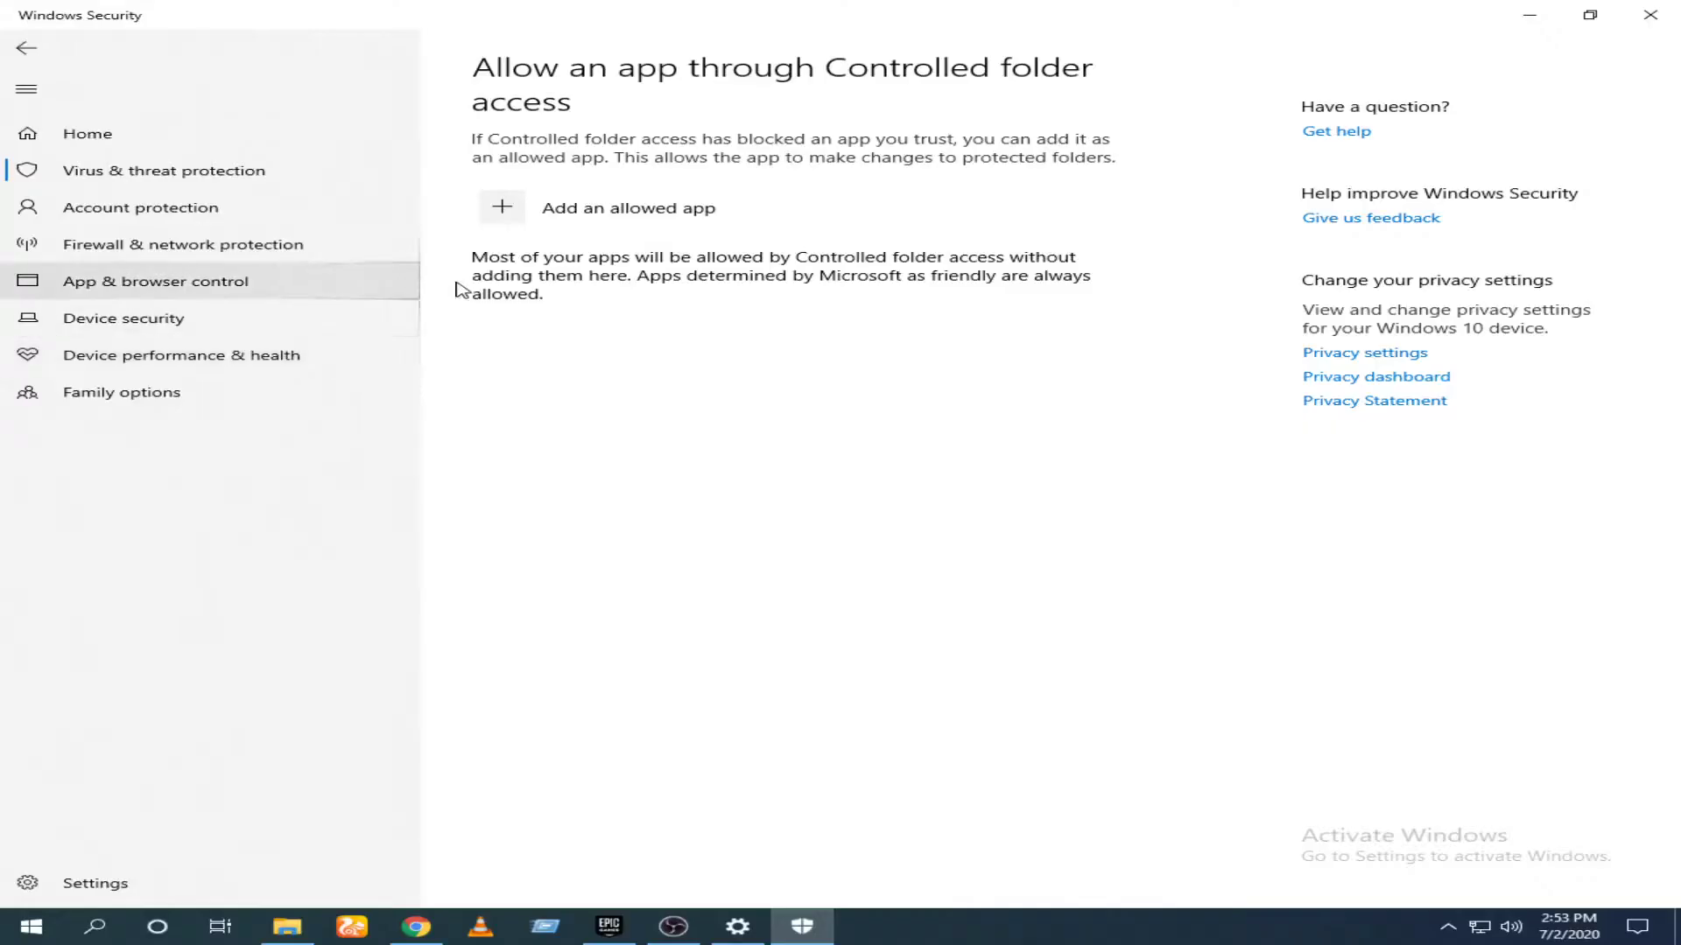
click(503, 218)
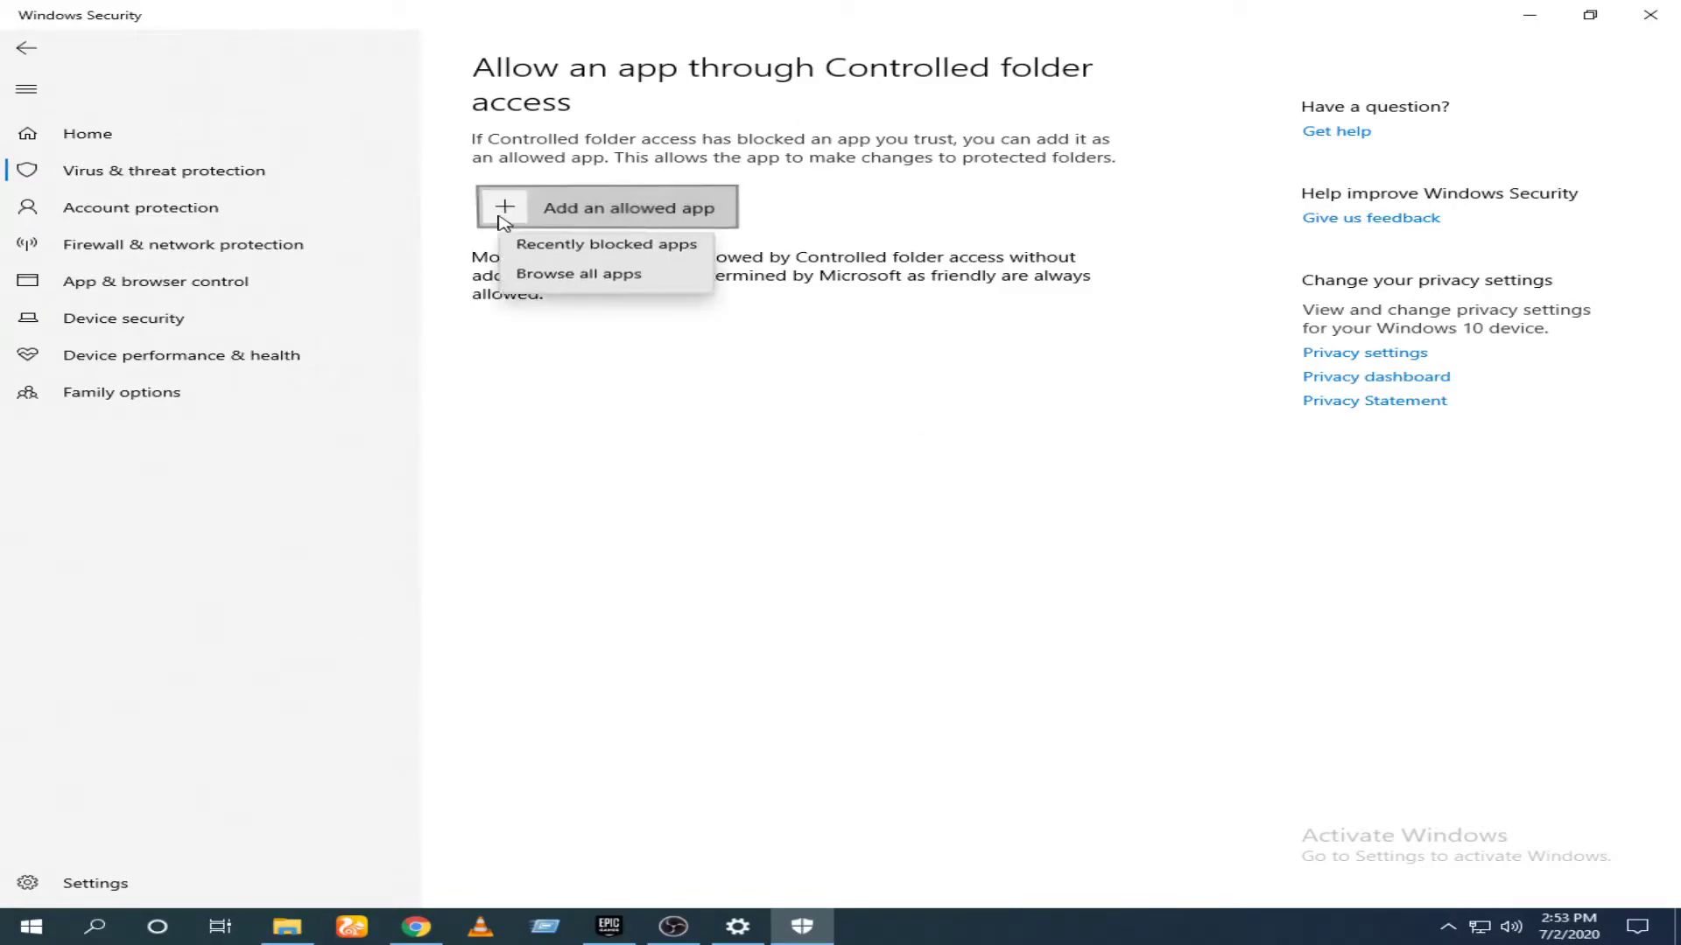
click(588, 285)
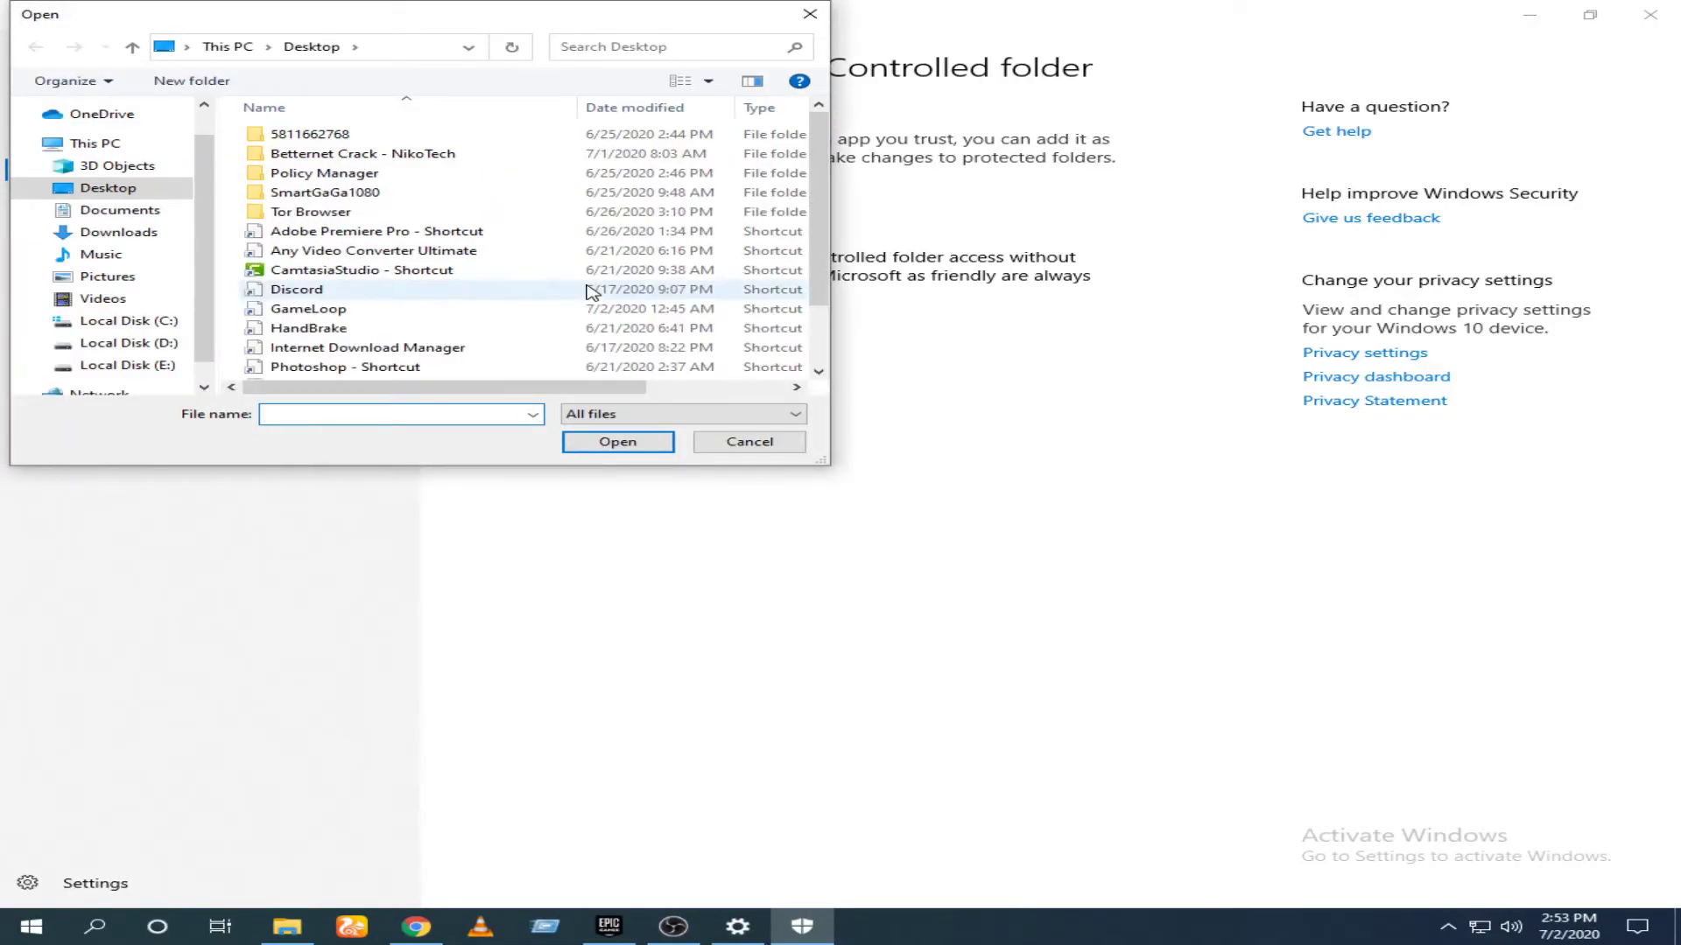
click(749, 442)
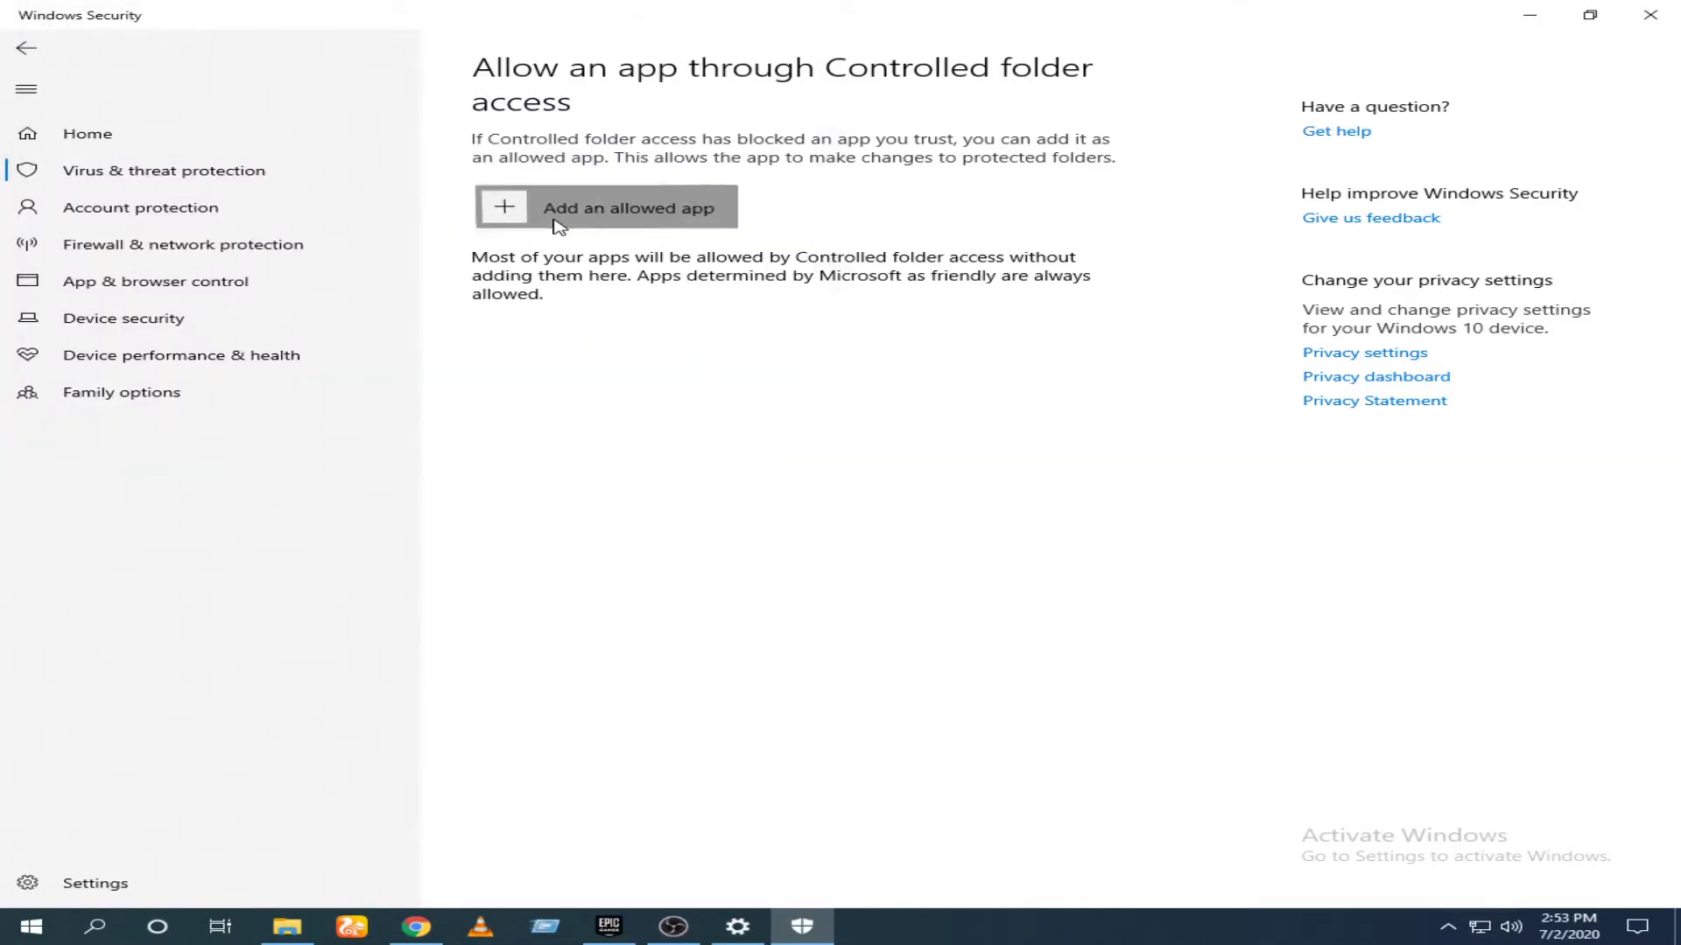
Allow SocialClubHelper.exe, Launcher.exe and LauncherPatcher.exe from the recently blocked apps
click(524, 208)
click(602, 261)
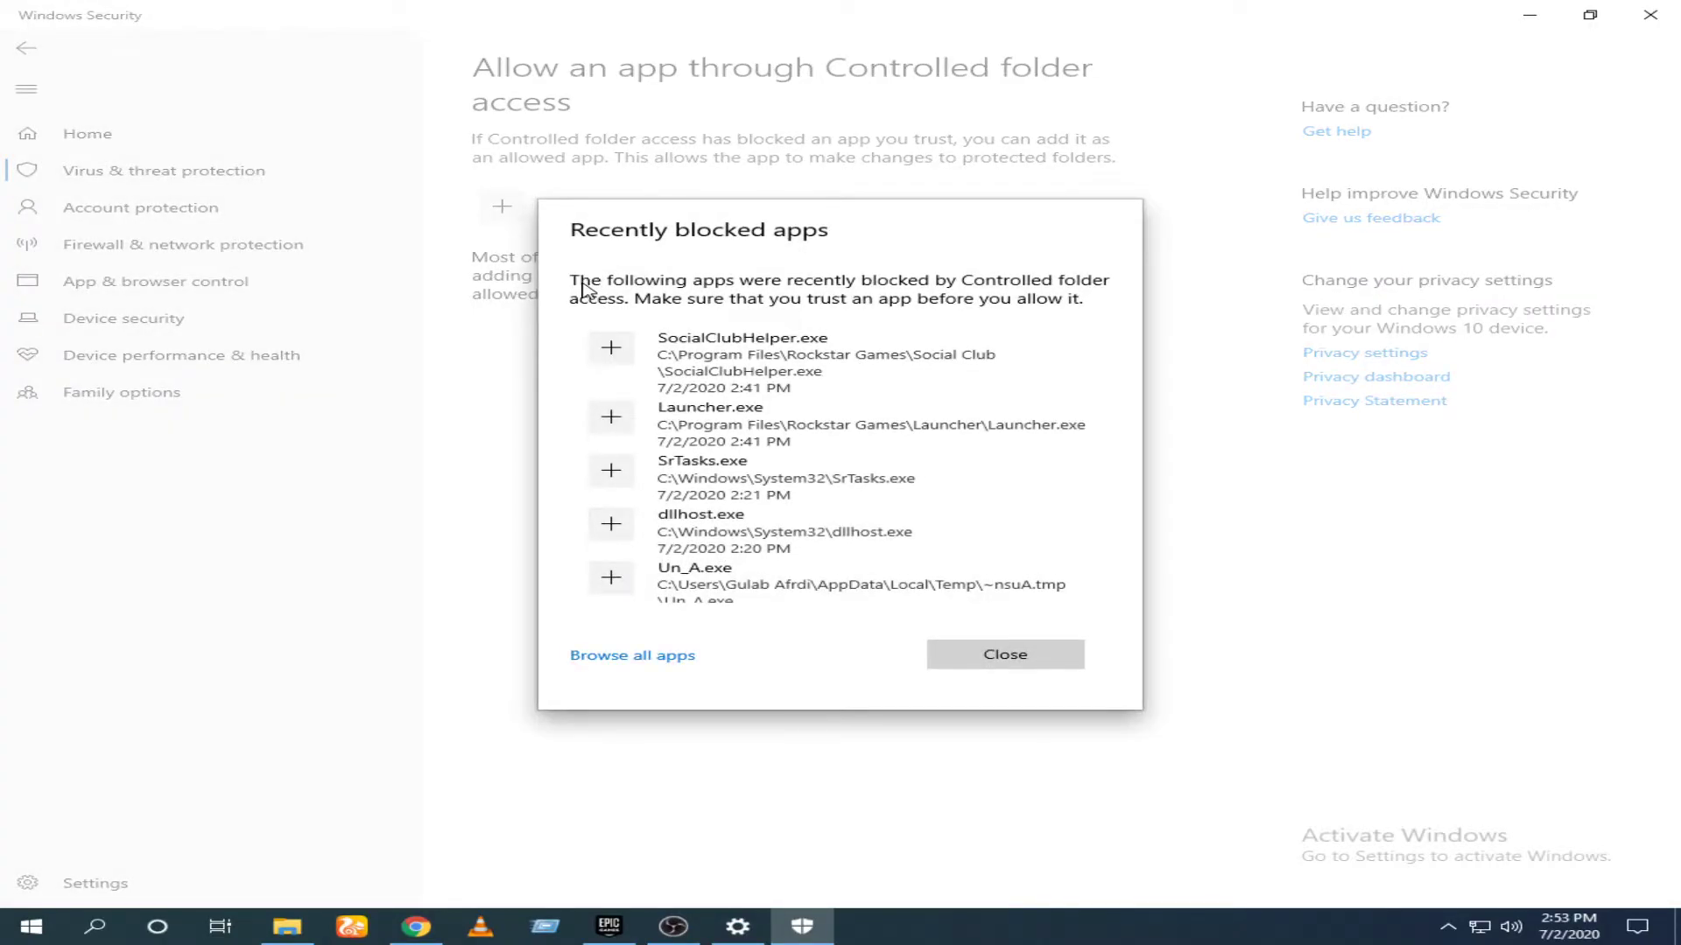
click(592, 360)
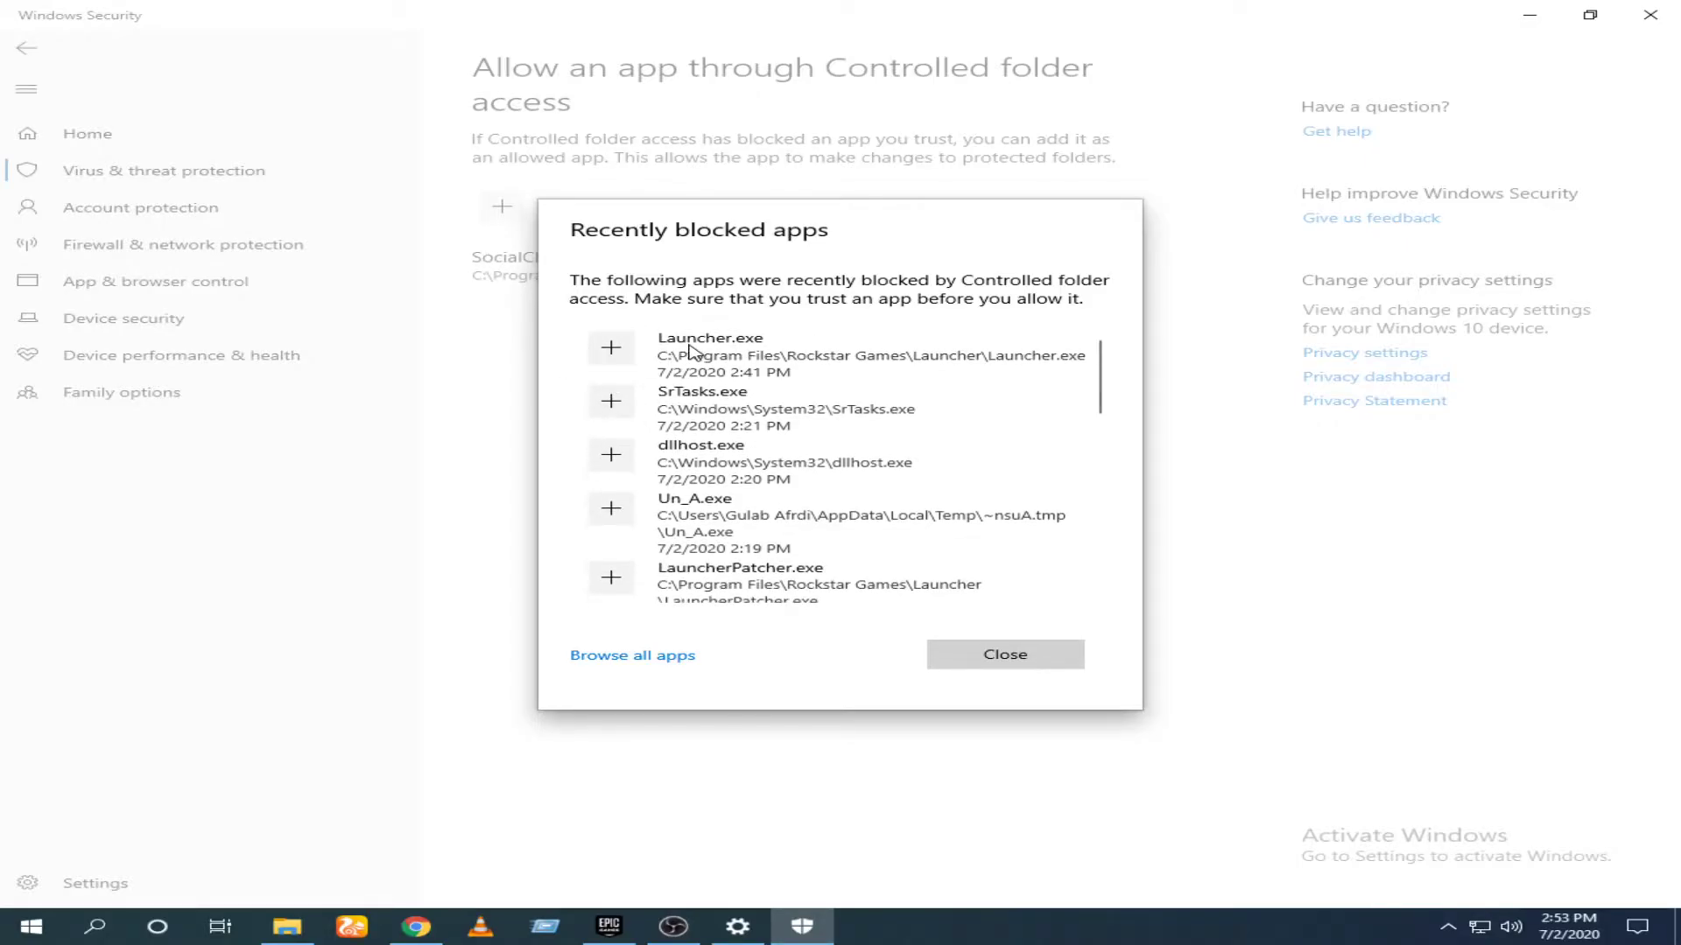
click(616, 350)
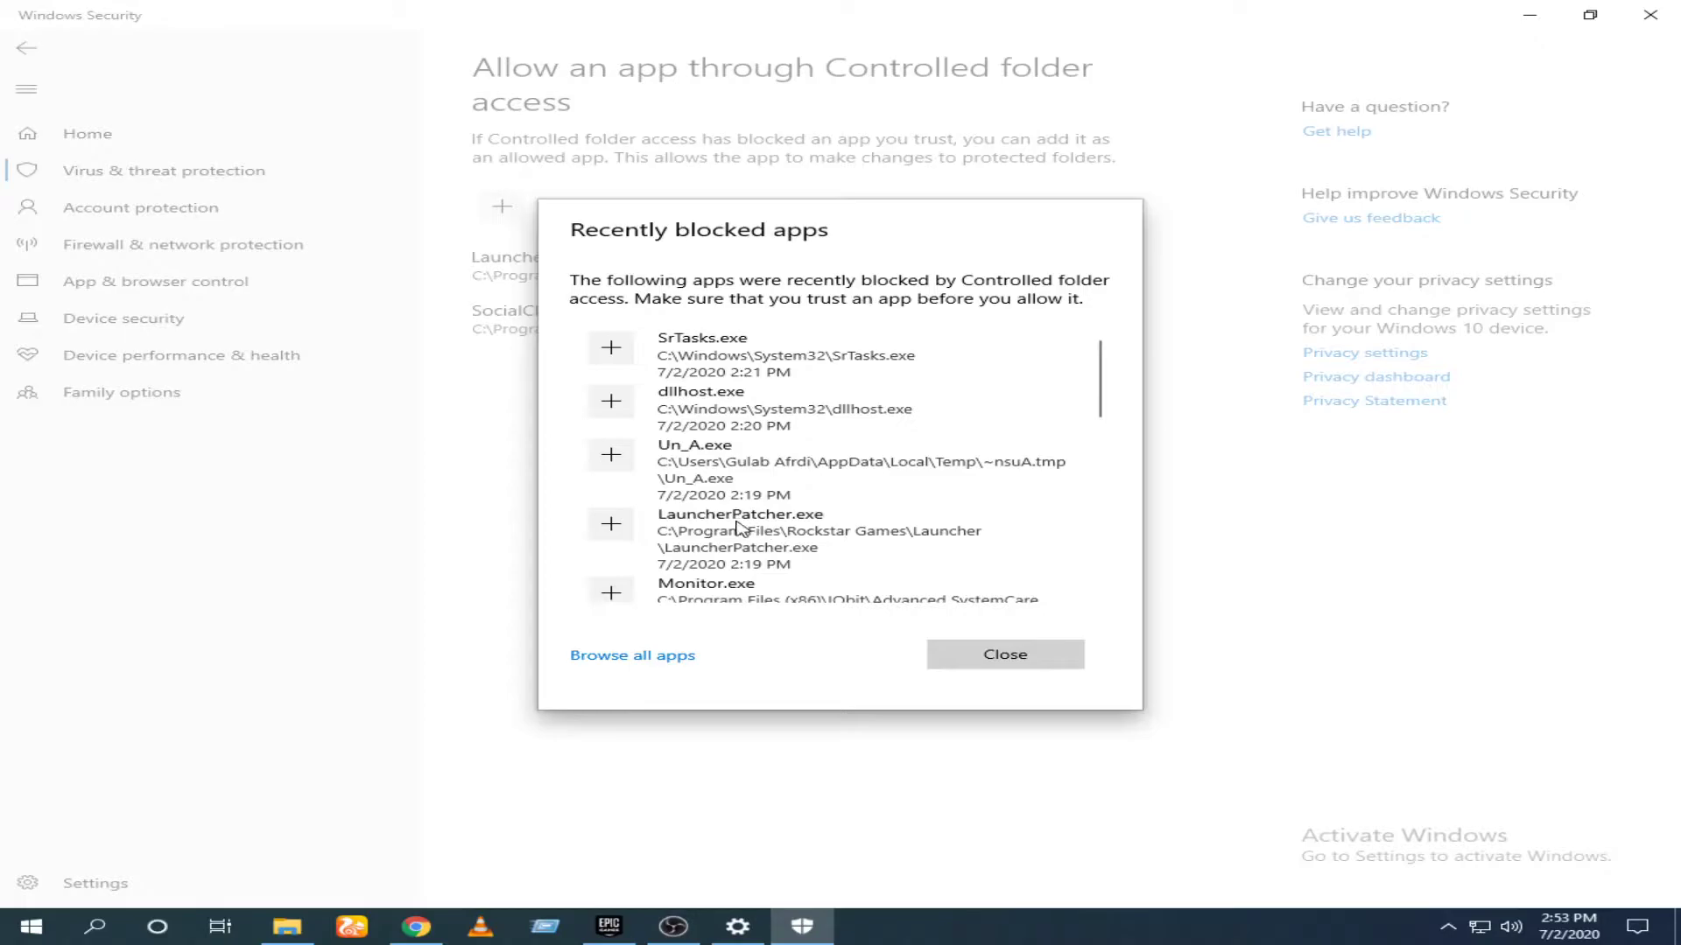
click(613, 524)
Look through the rest of the recently blocked apps for other Rockstar Games or GTA V entries
scroll(854, 453, down, 1)
scroll(853, 452, down, 3)
scroll(839, 453, down, 4)
scroll(836, 453, down, 3)
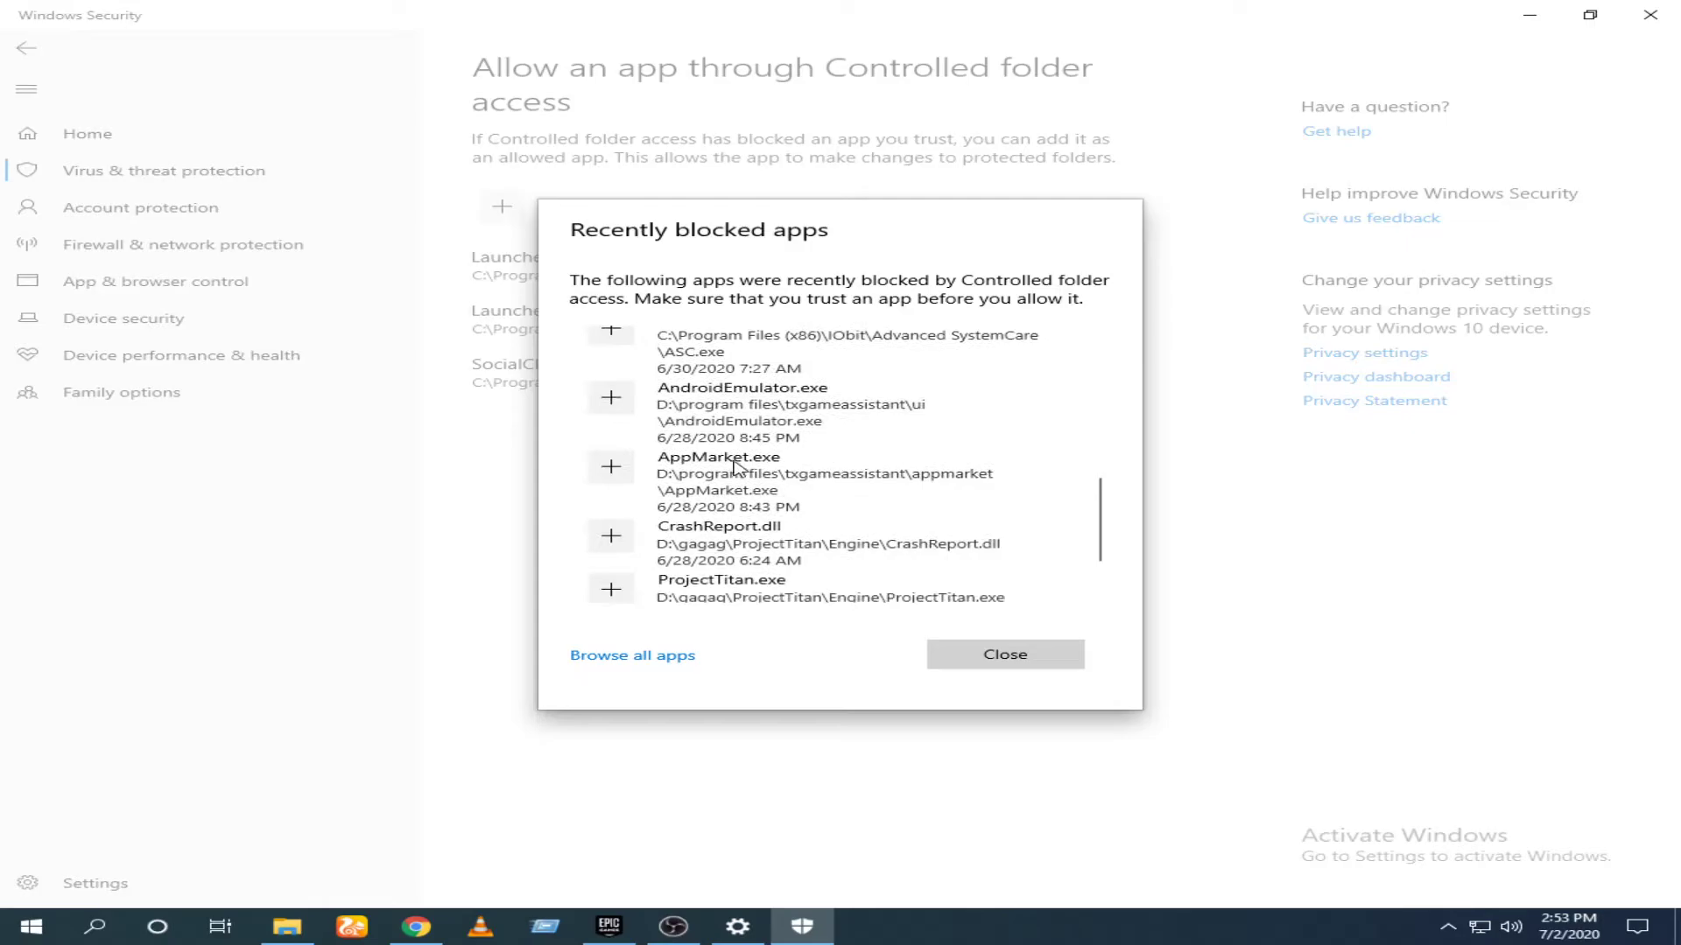
scroll(880, 477, down, 1)
scroll(864, 472, down, 1)
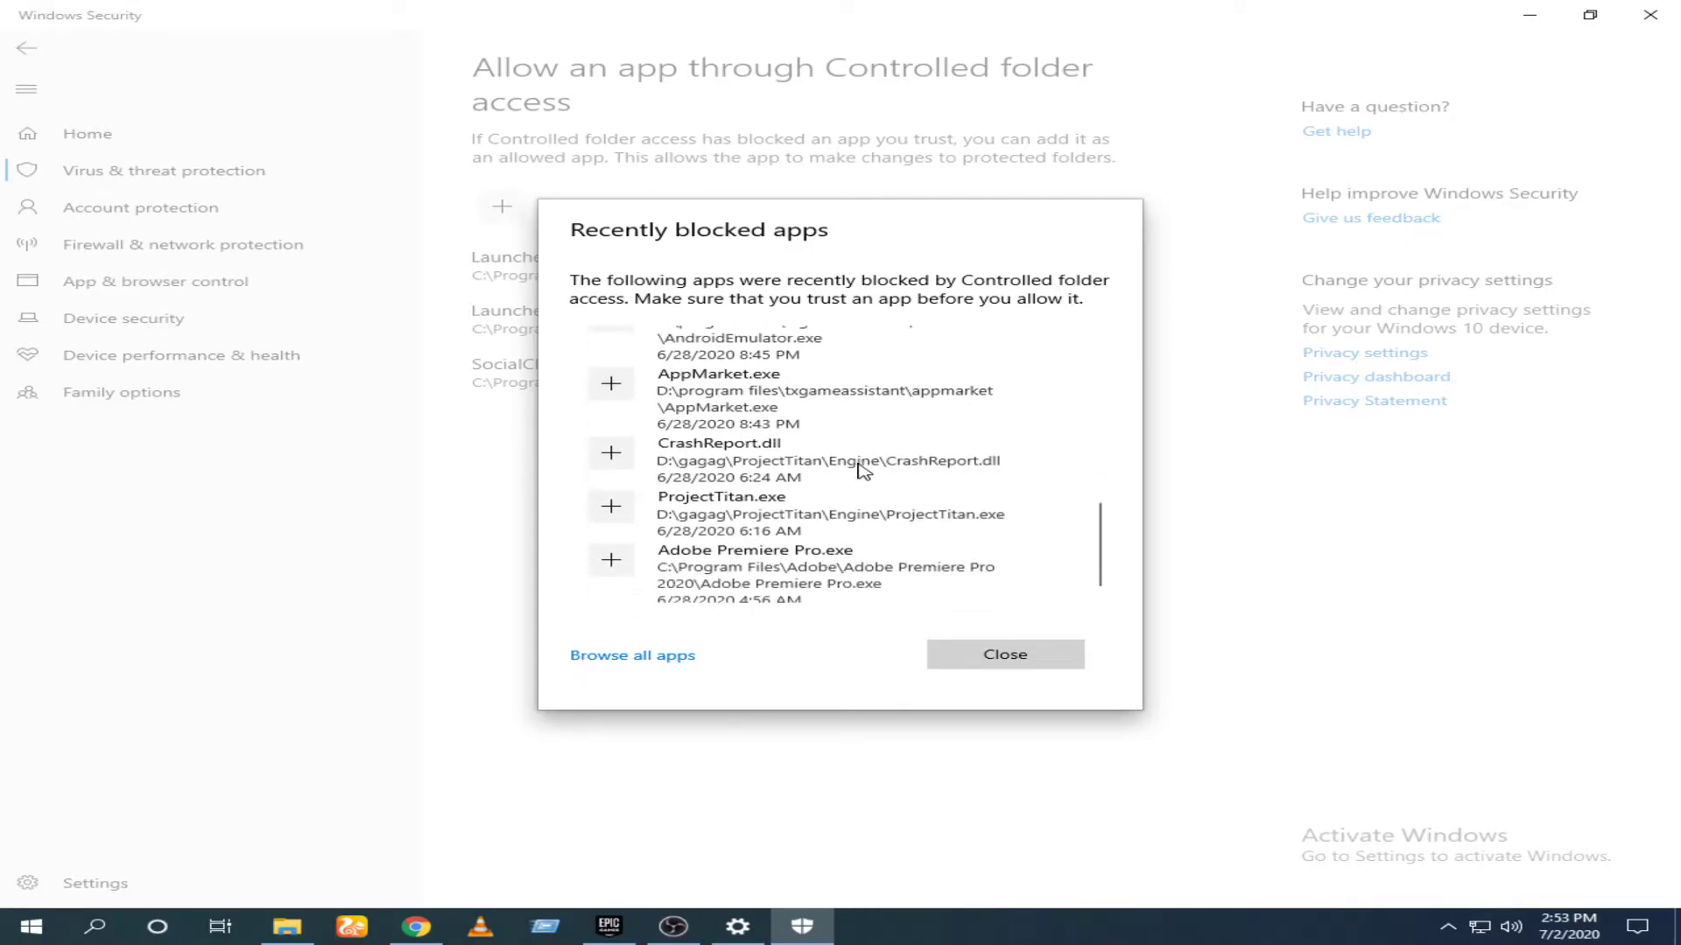
scroll(864, 471, down, 1)
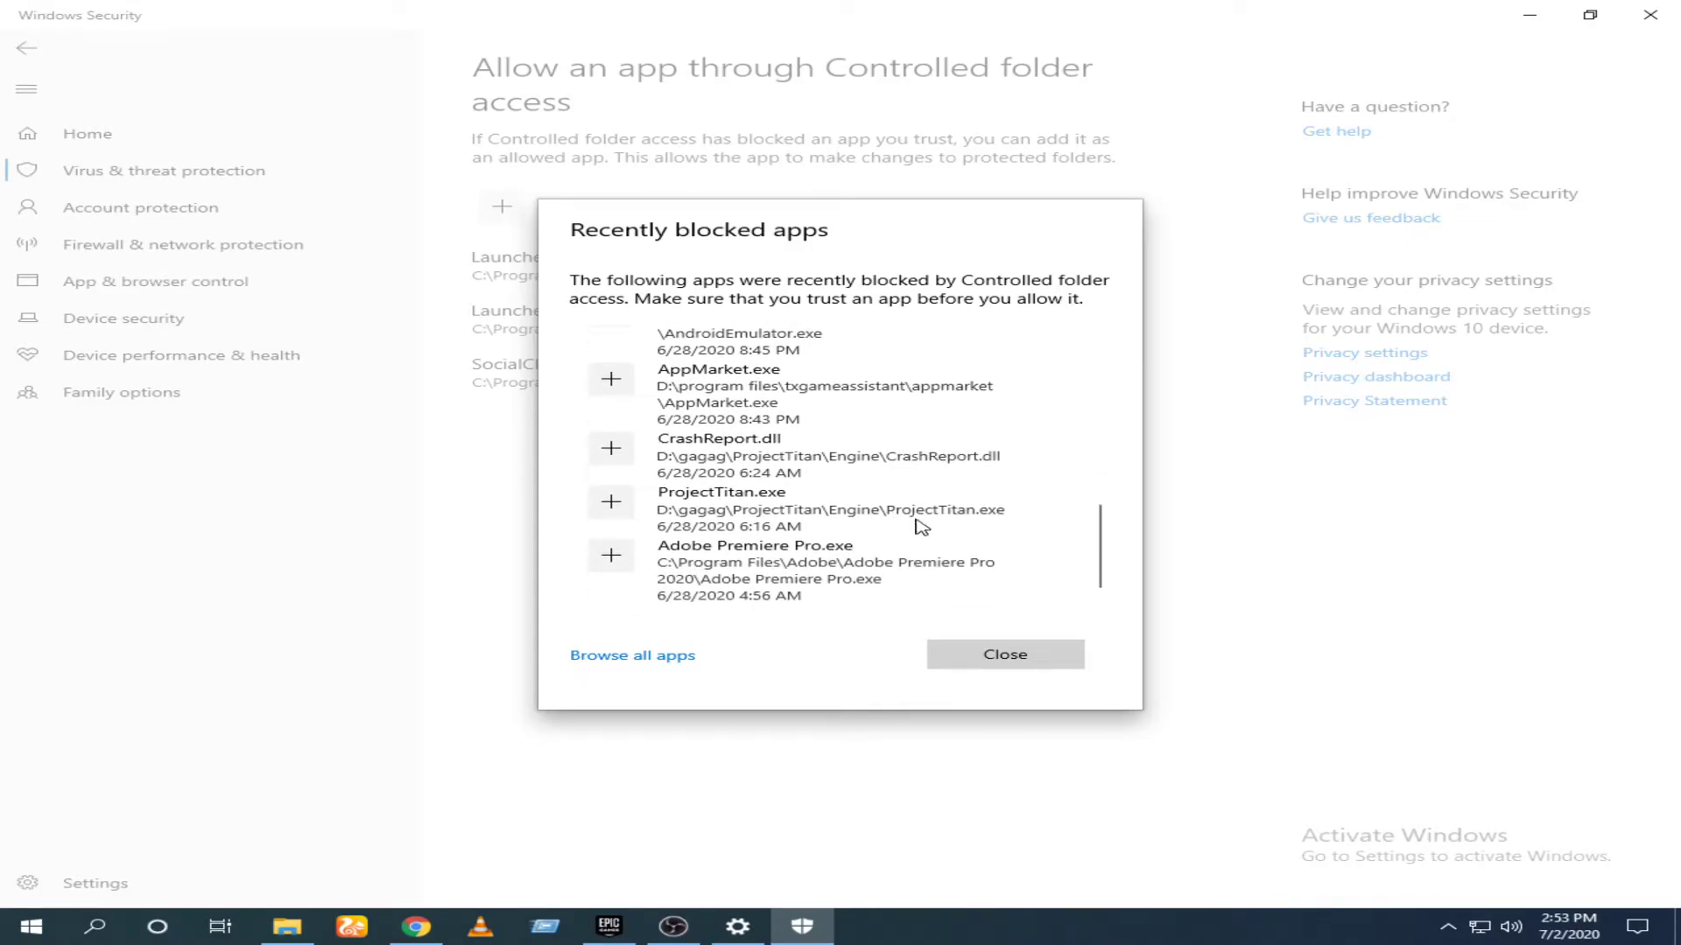
scroll(911, 536, up, 5)
scroll(902, 535, up, 1)
scroll(838, 493, up, 4)
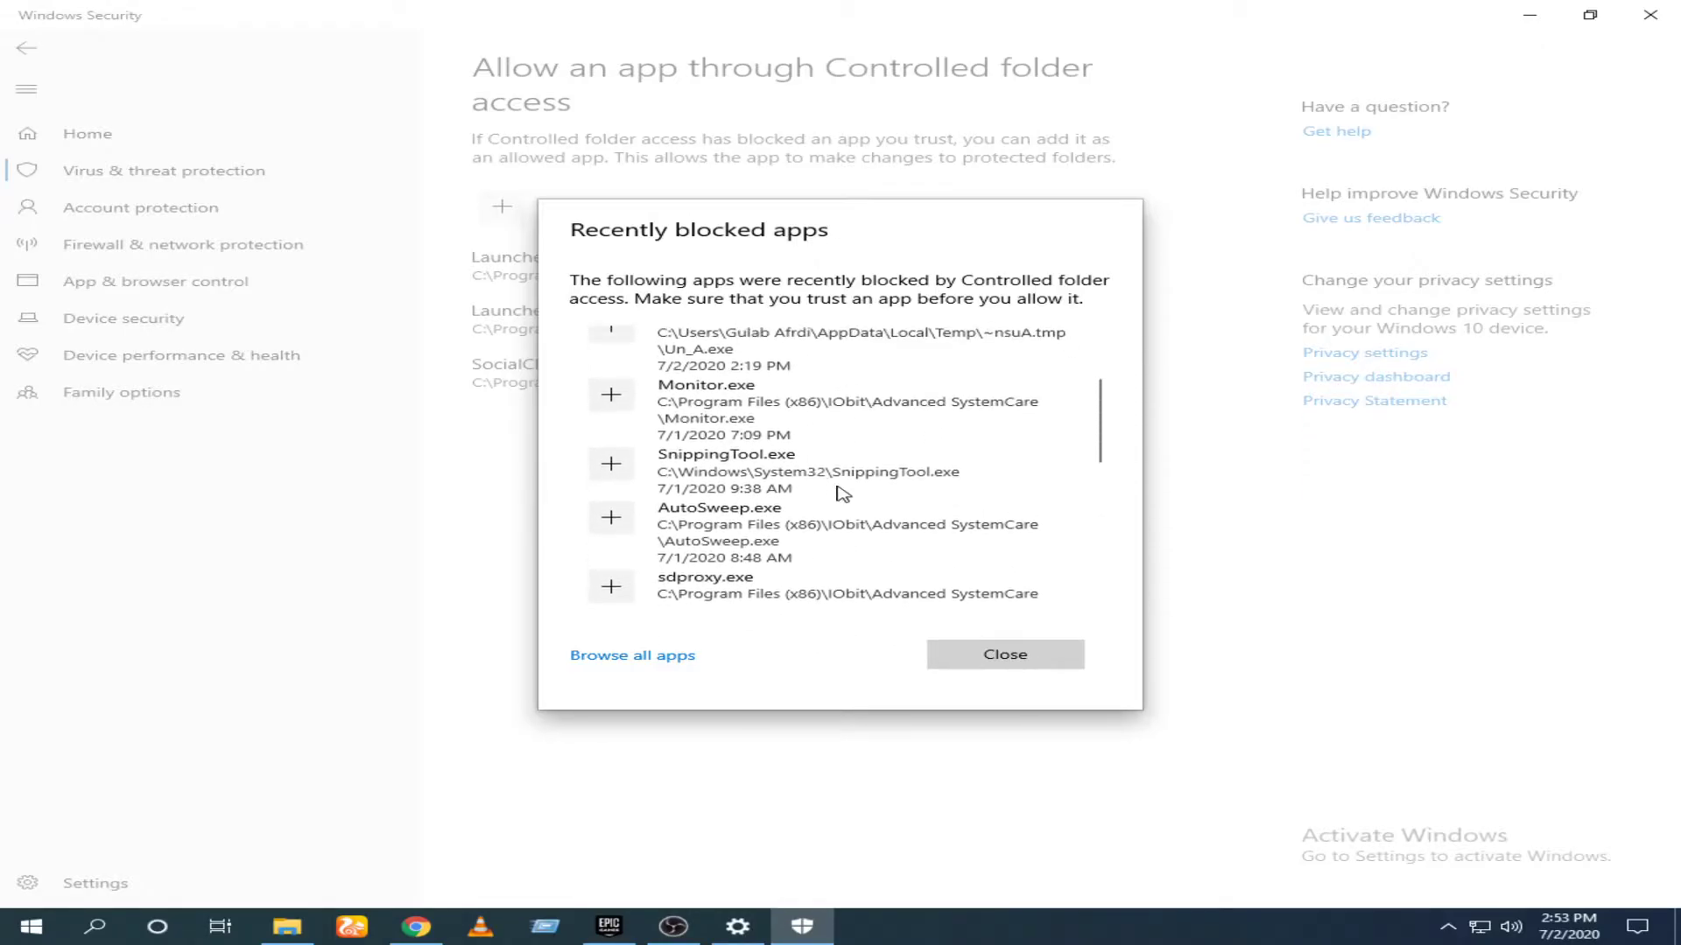
scroll(893, 496, up, 2)
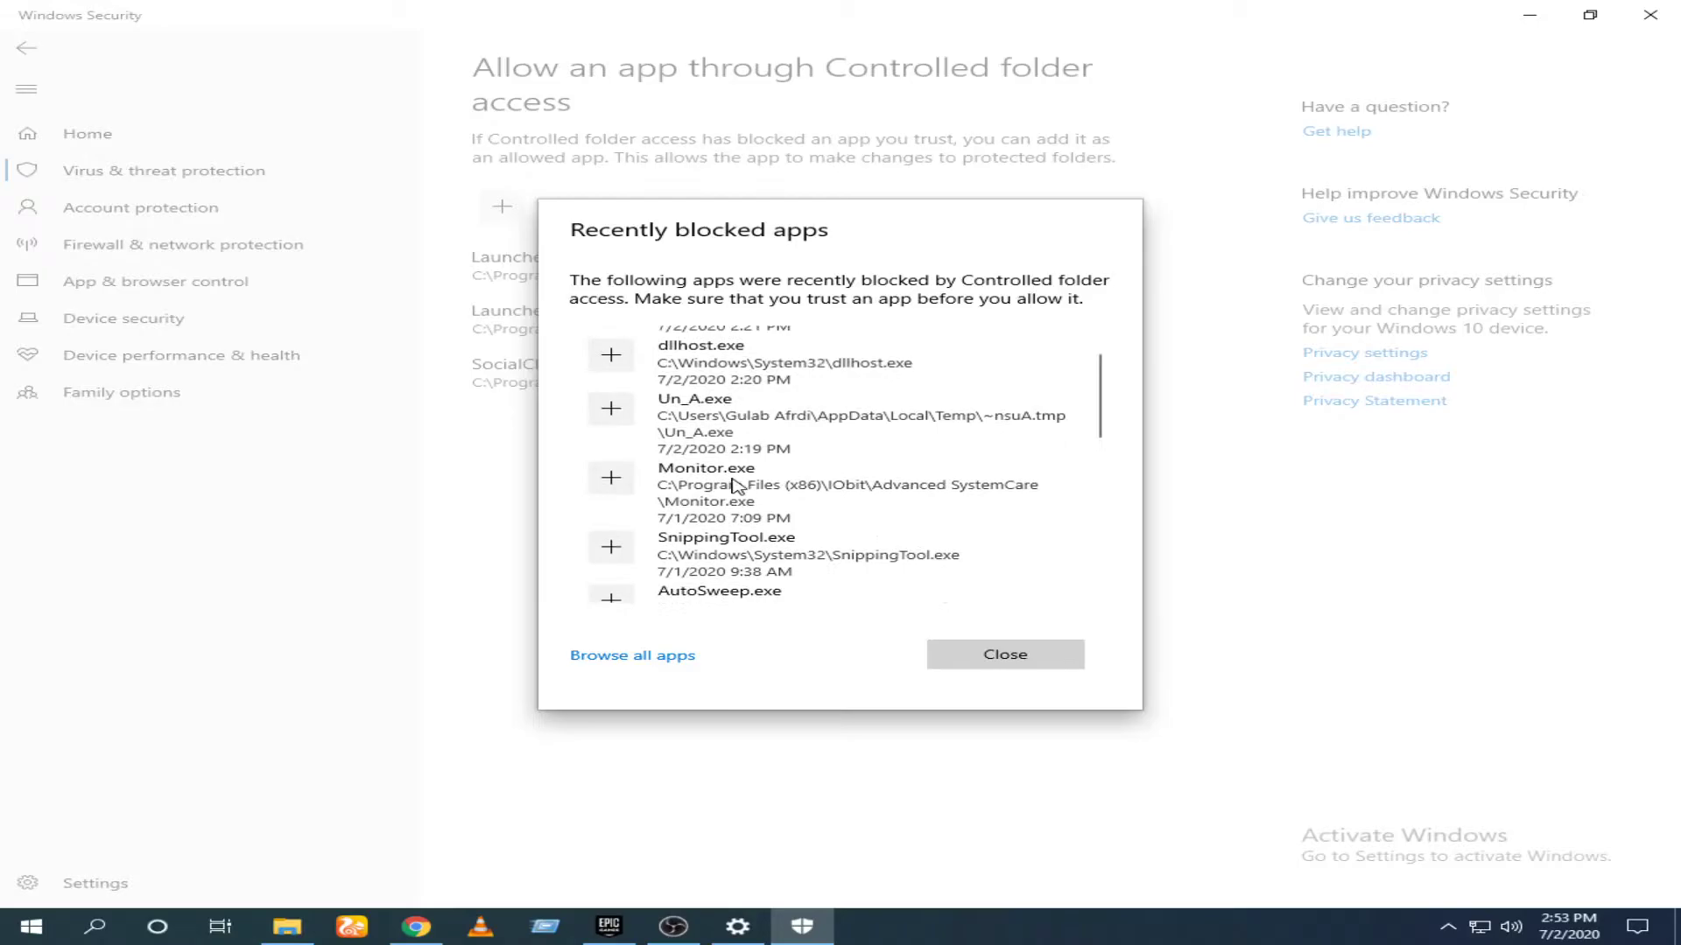
scroll(870, 471, up, 1)
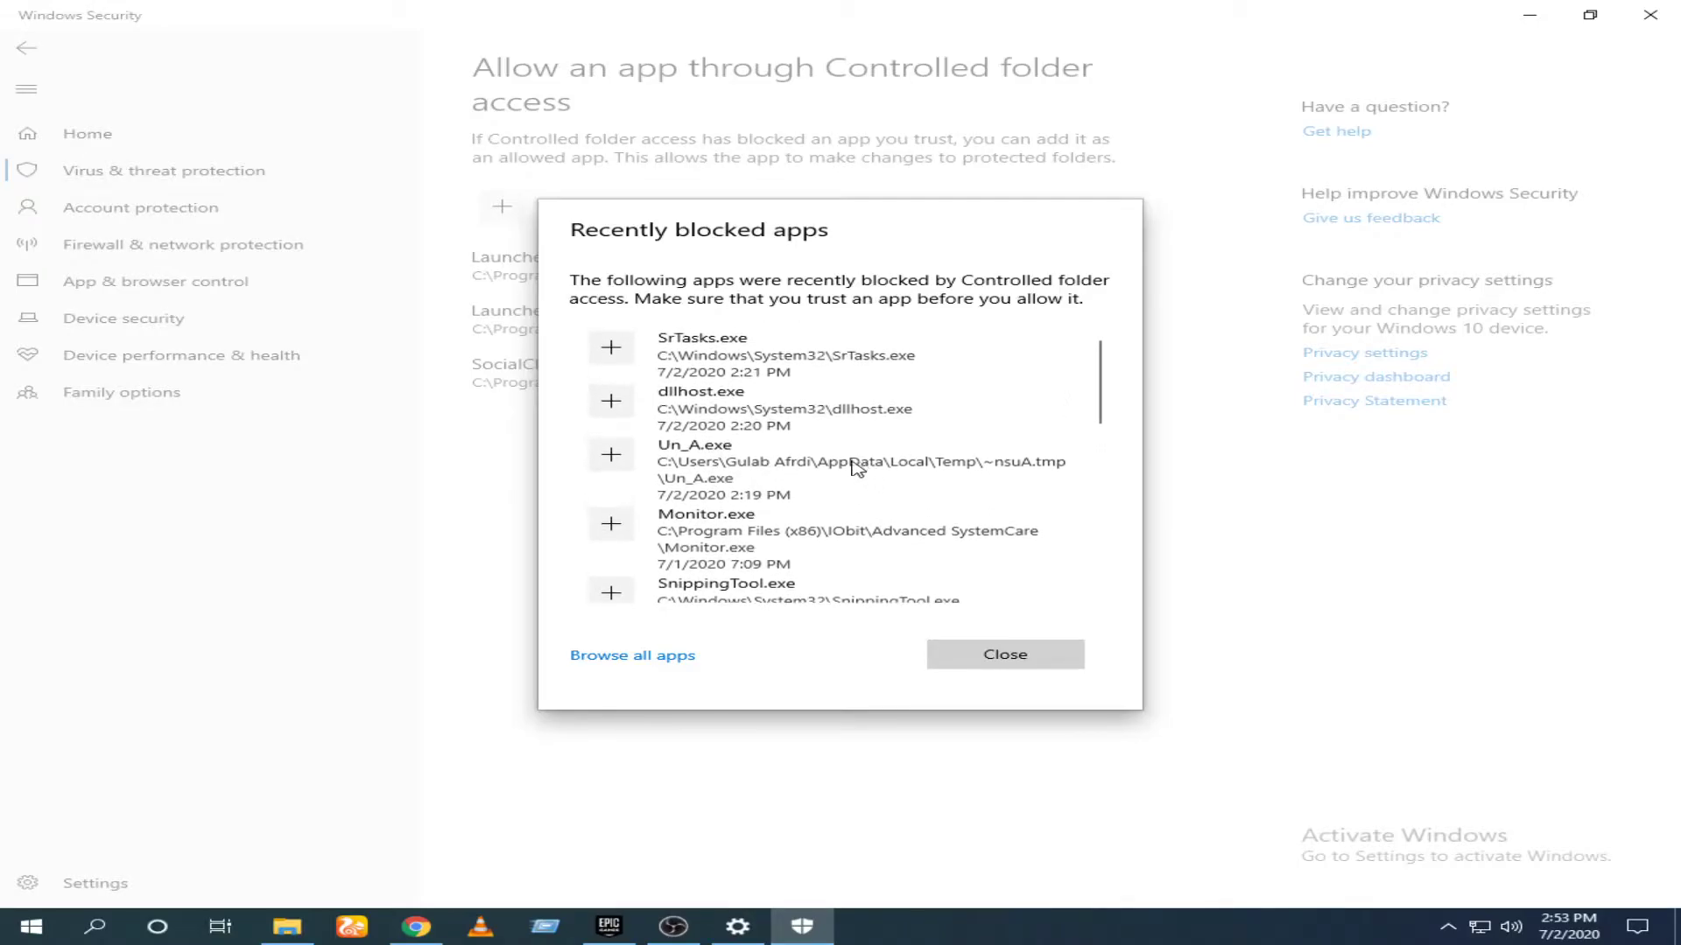
scroll(712, 426, down, 12)
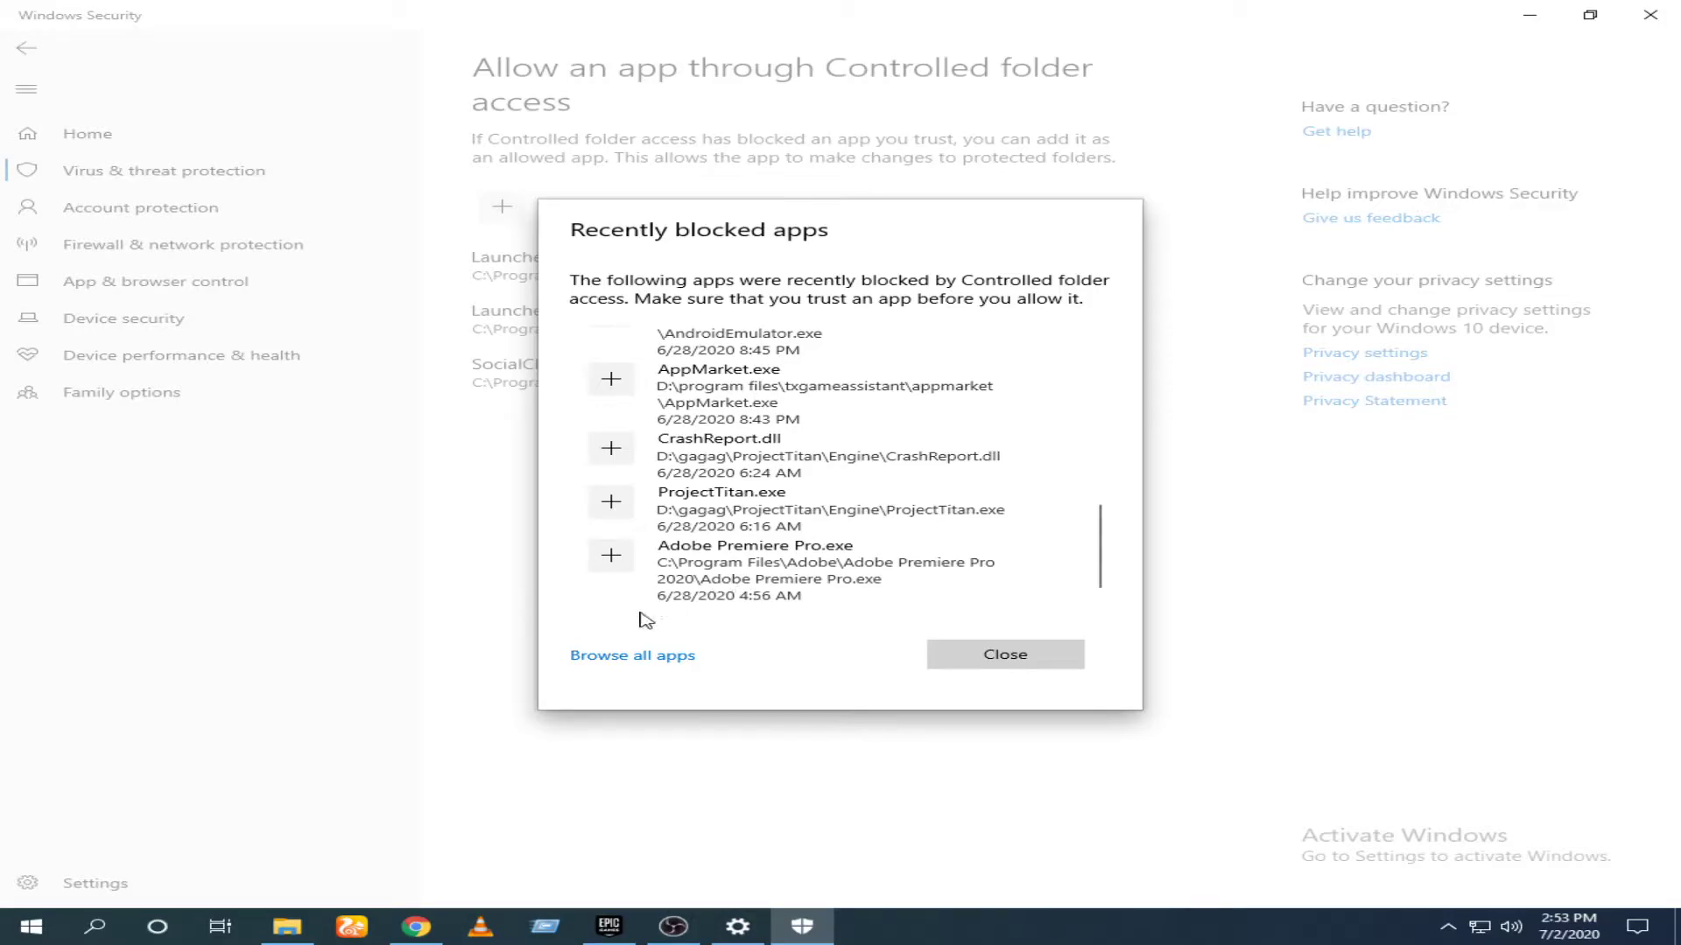
Browse to the GTAV folder inside GAMES PC PLAY on Local Disk (E:) and add PlayGTAV as an allowed app
click(663, 662)
scroll(551, 296, down, 2)
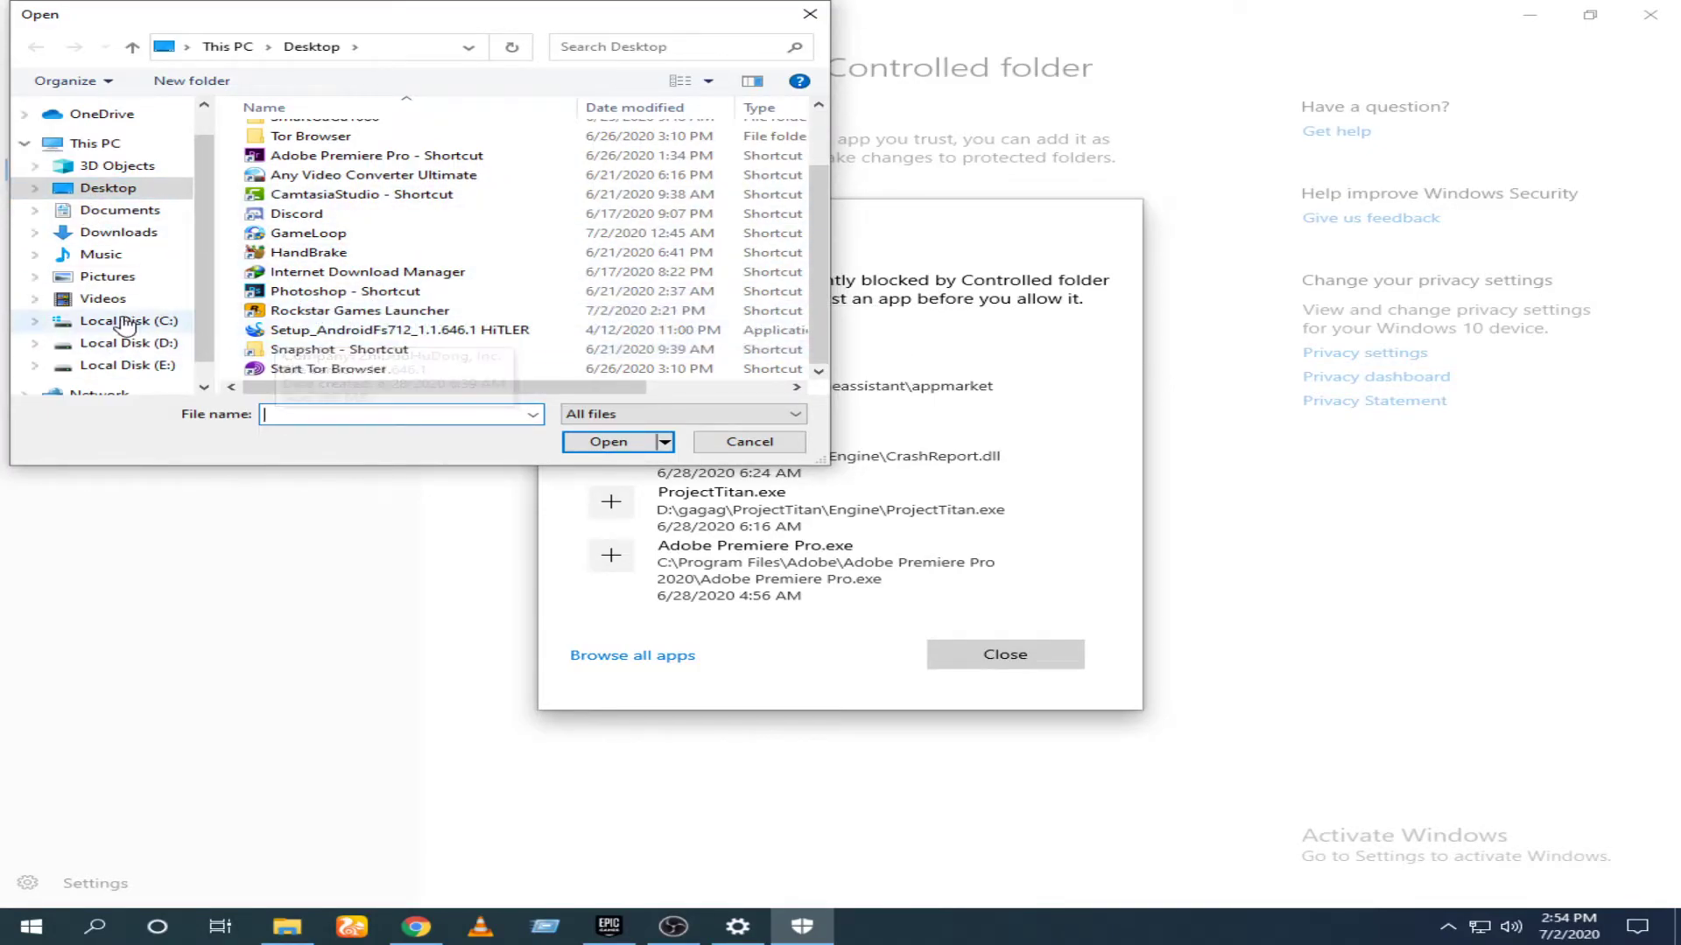
click(132, 364)
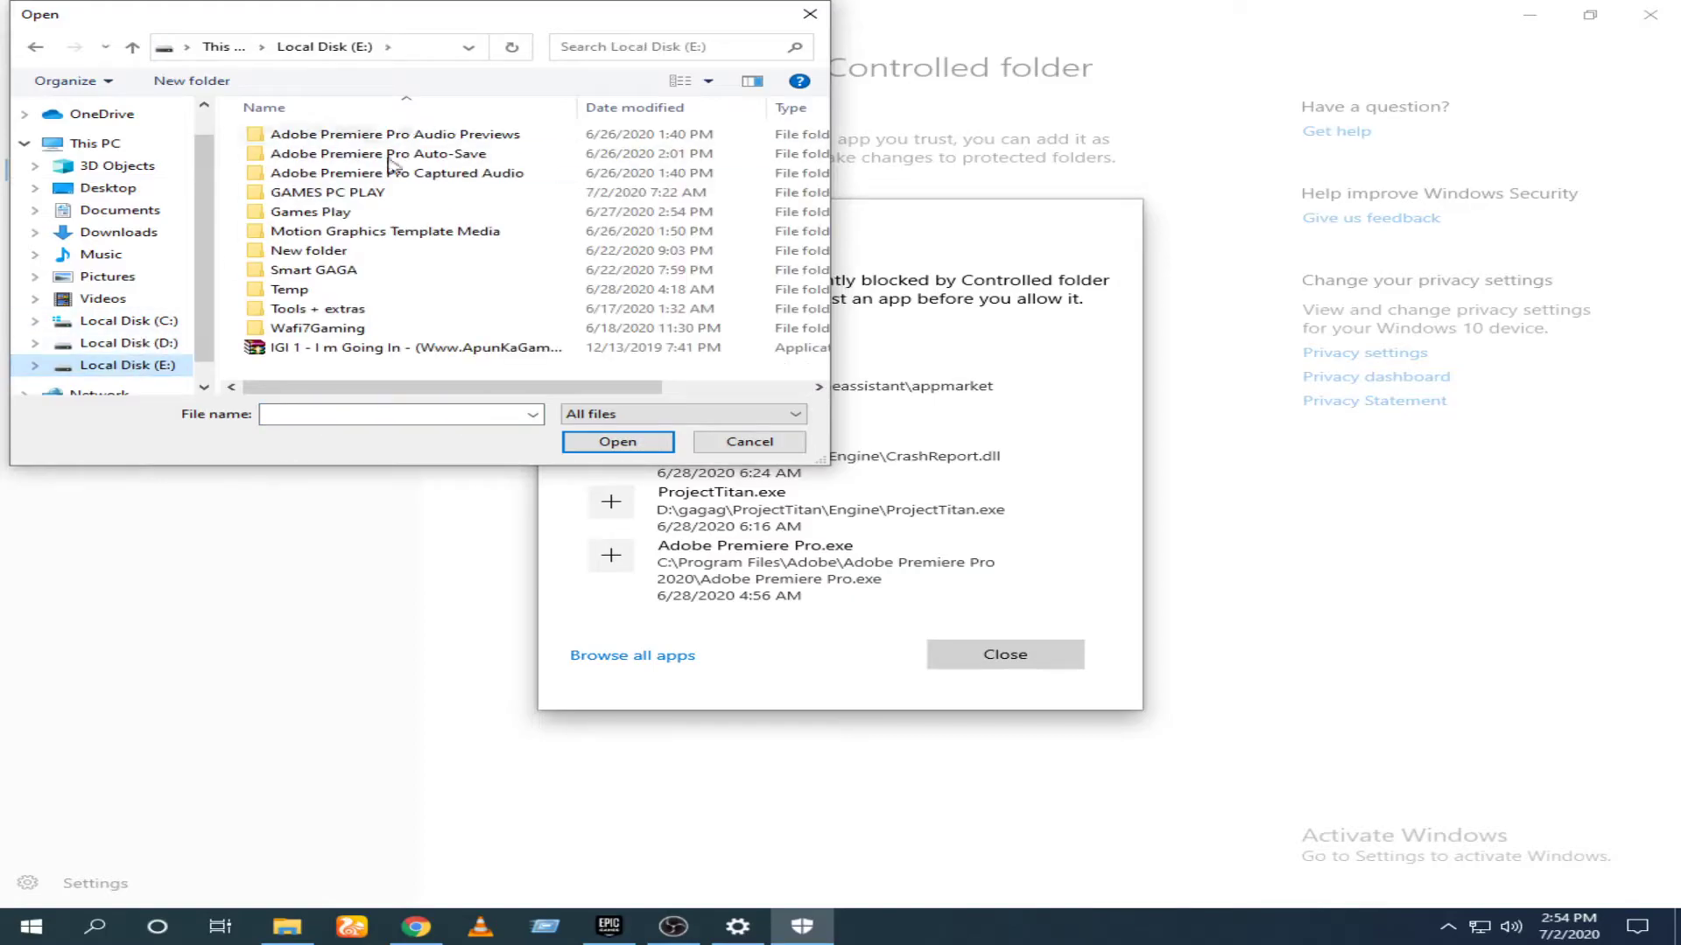
double_click(348, 199)
double_click(326, 152)
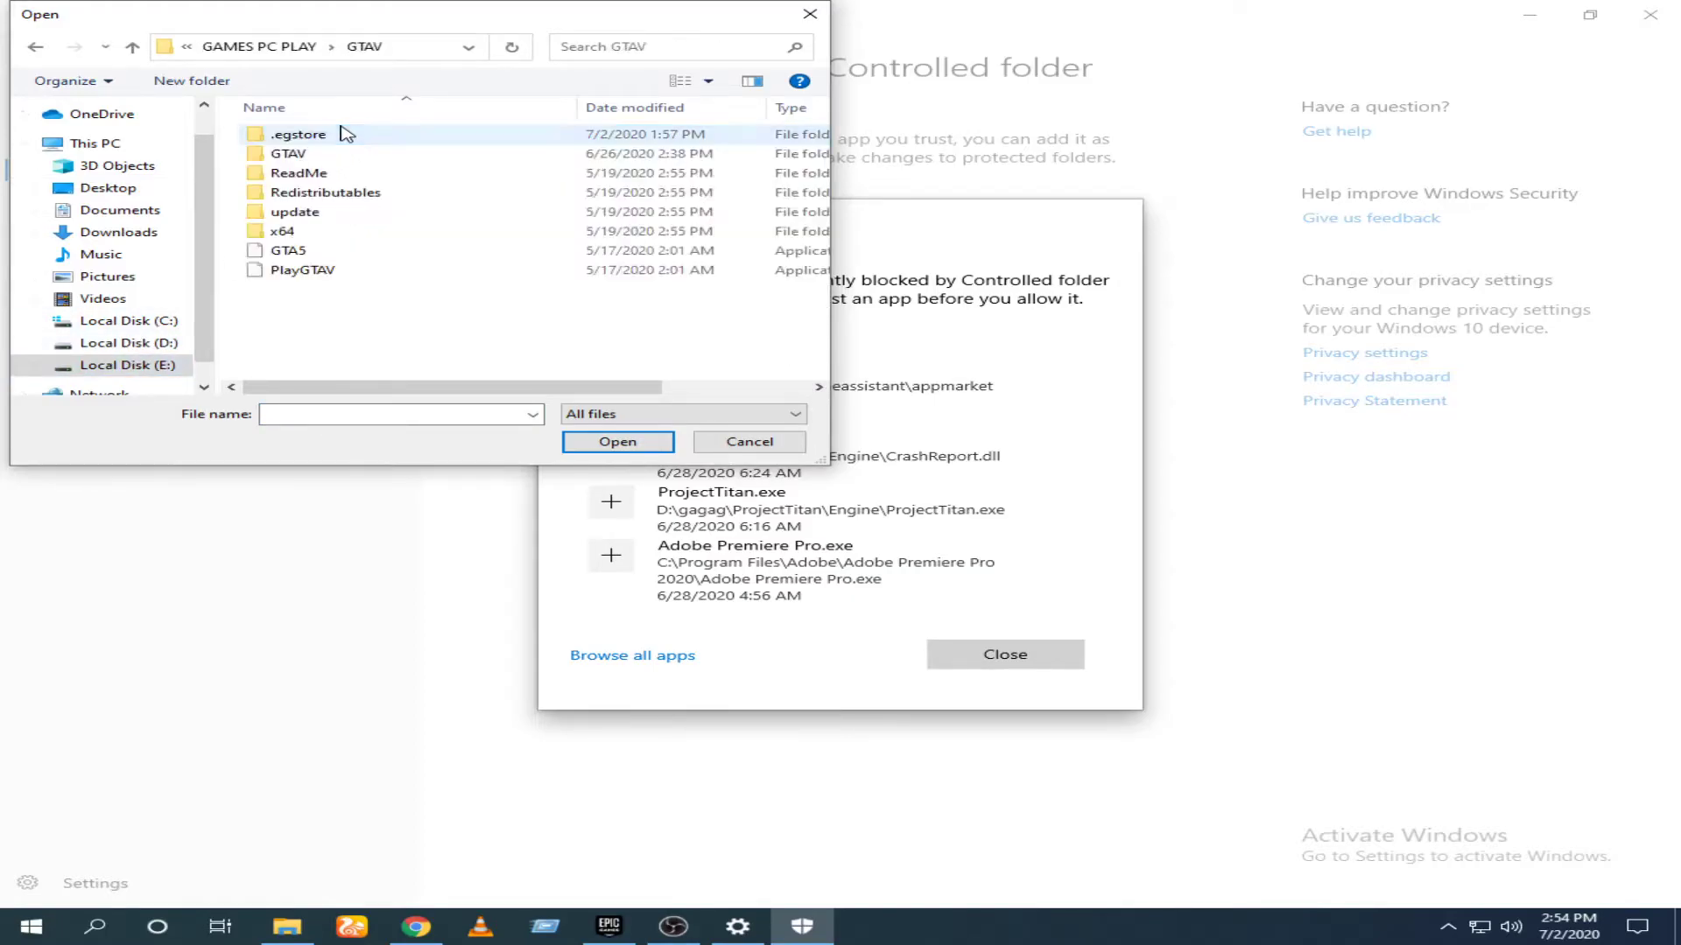
click(298, 270)
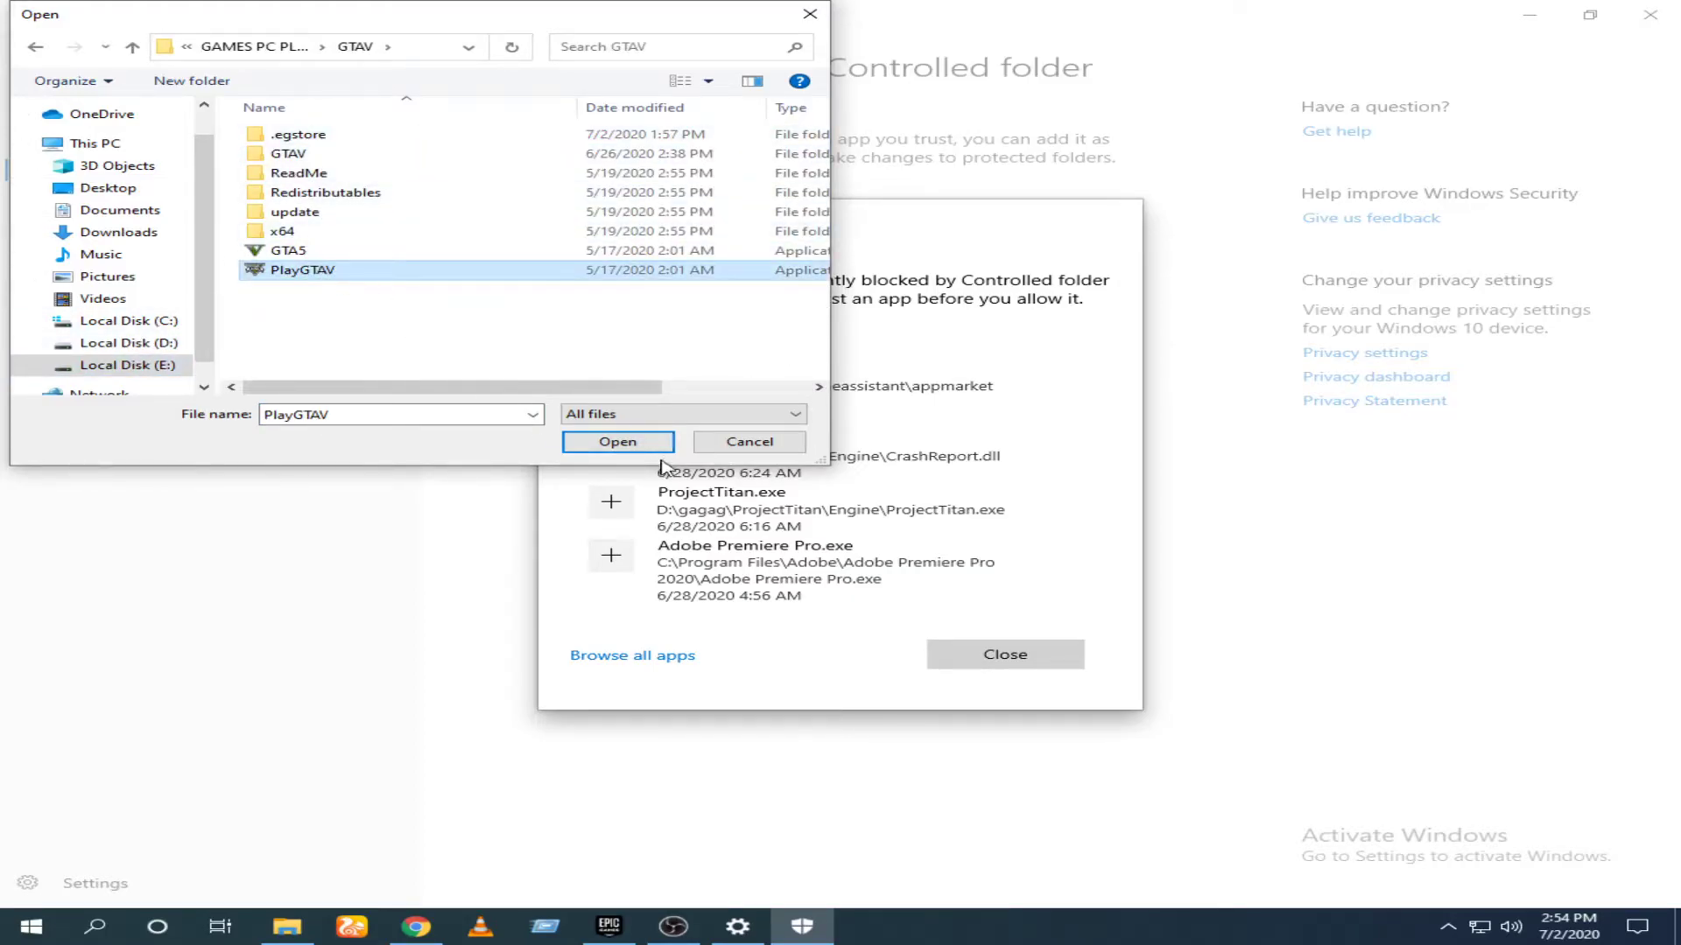
click(617, 443)
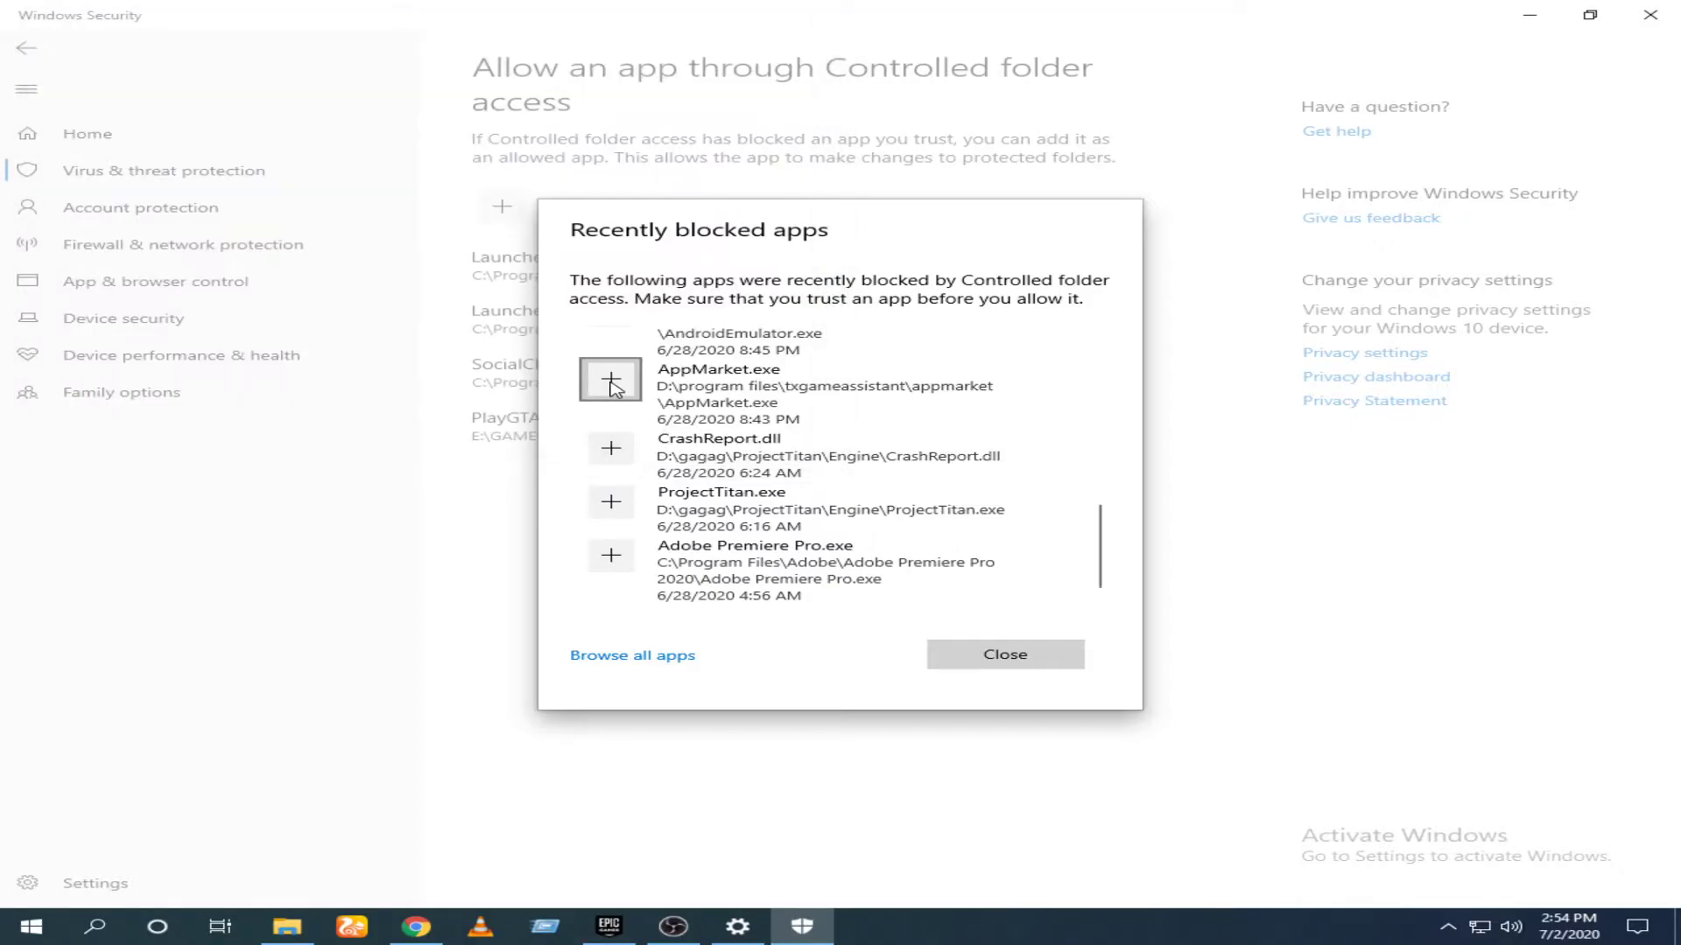
Add GTA5 from the same GTAV folder as an allowed app and close the recently blocked apps dialog
click(599, 655)
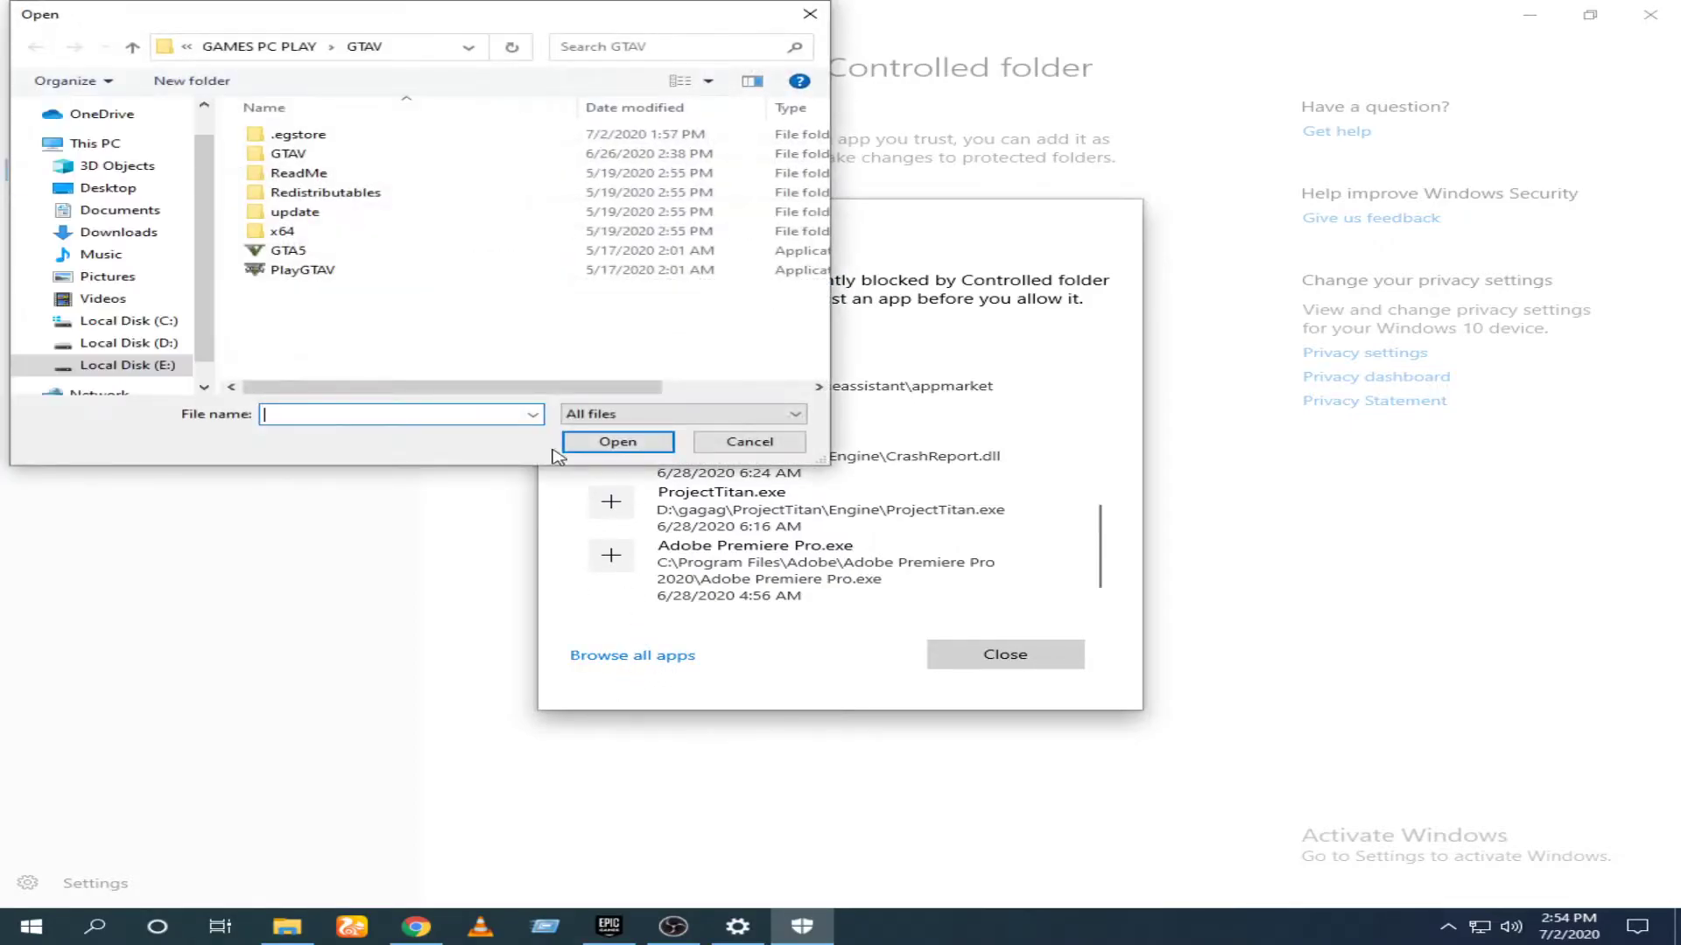
click(288, 250)
click(617, 442)
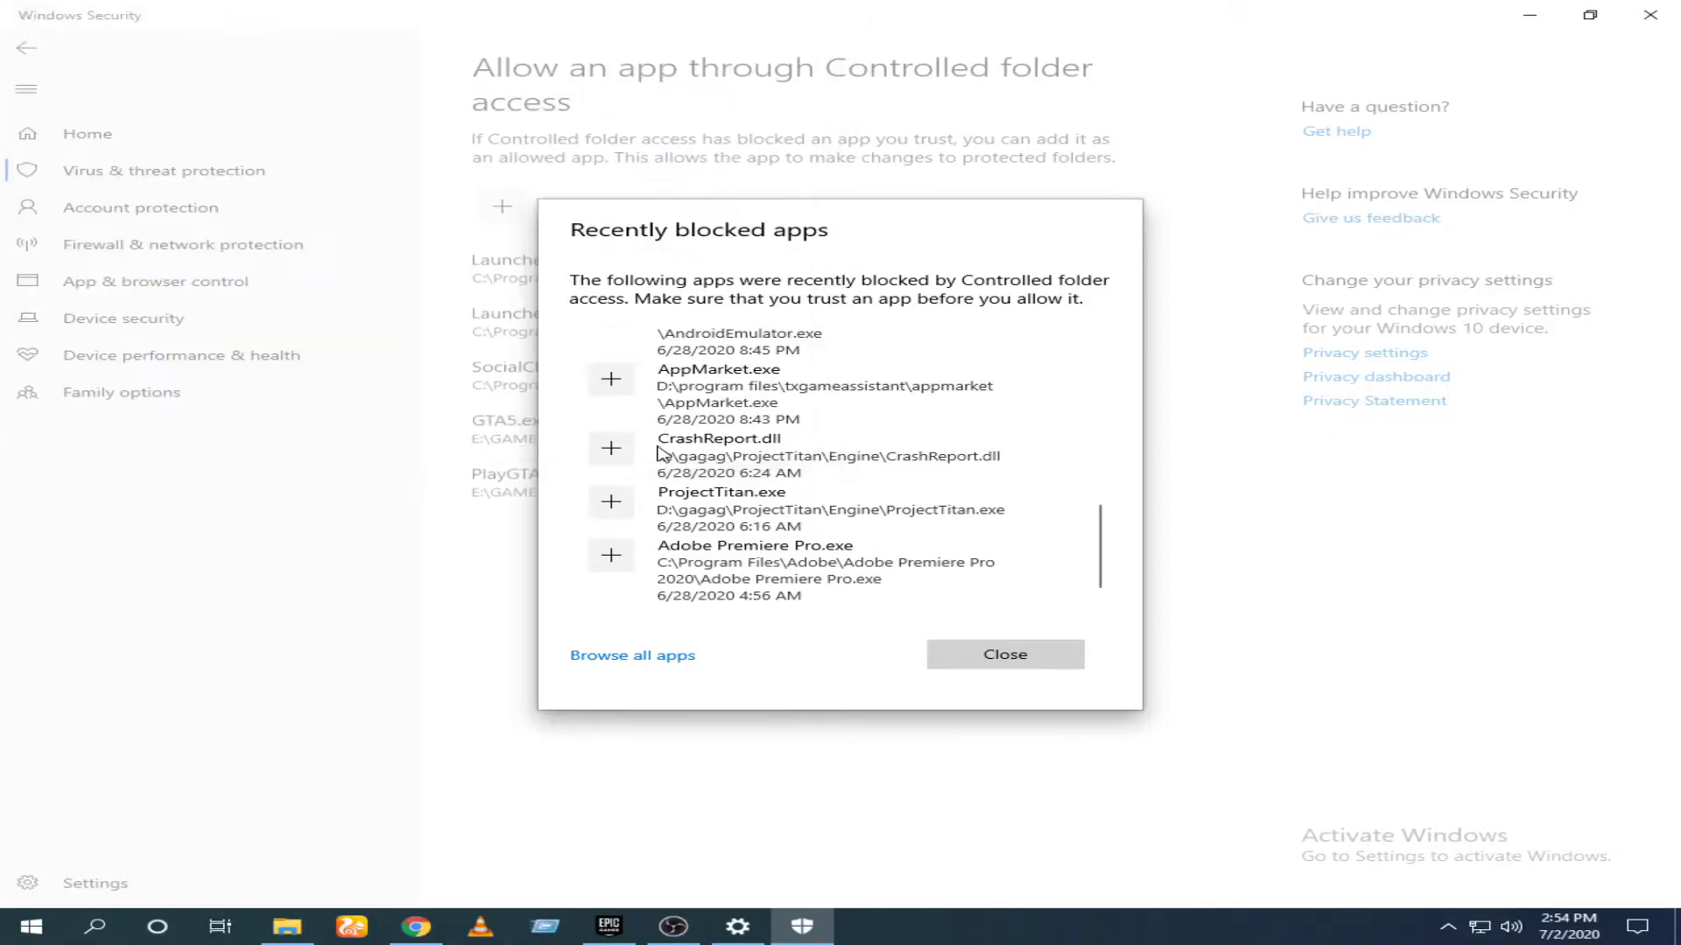
click(1005, 655)
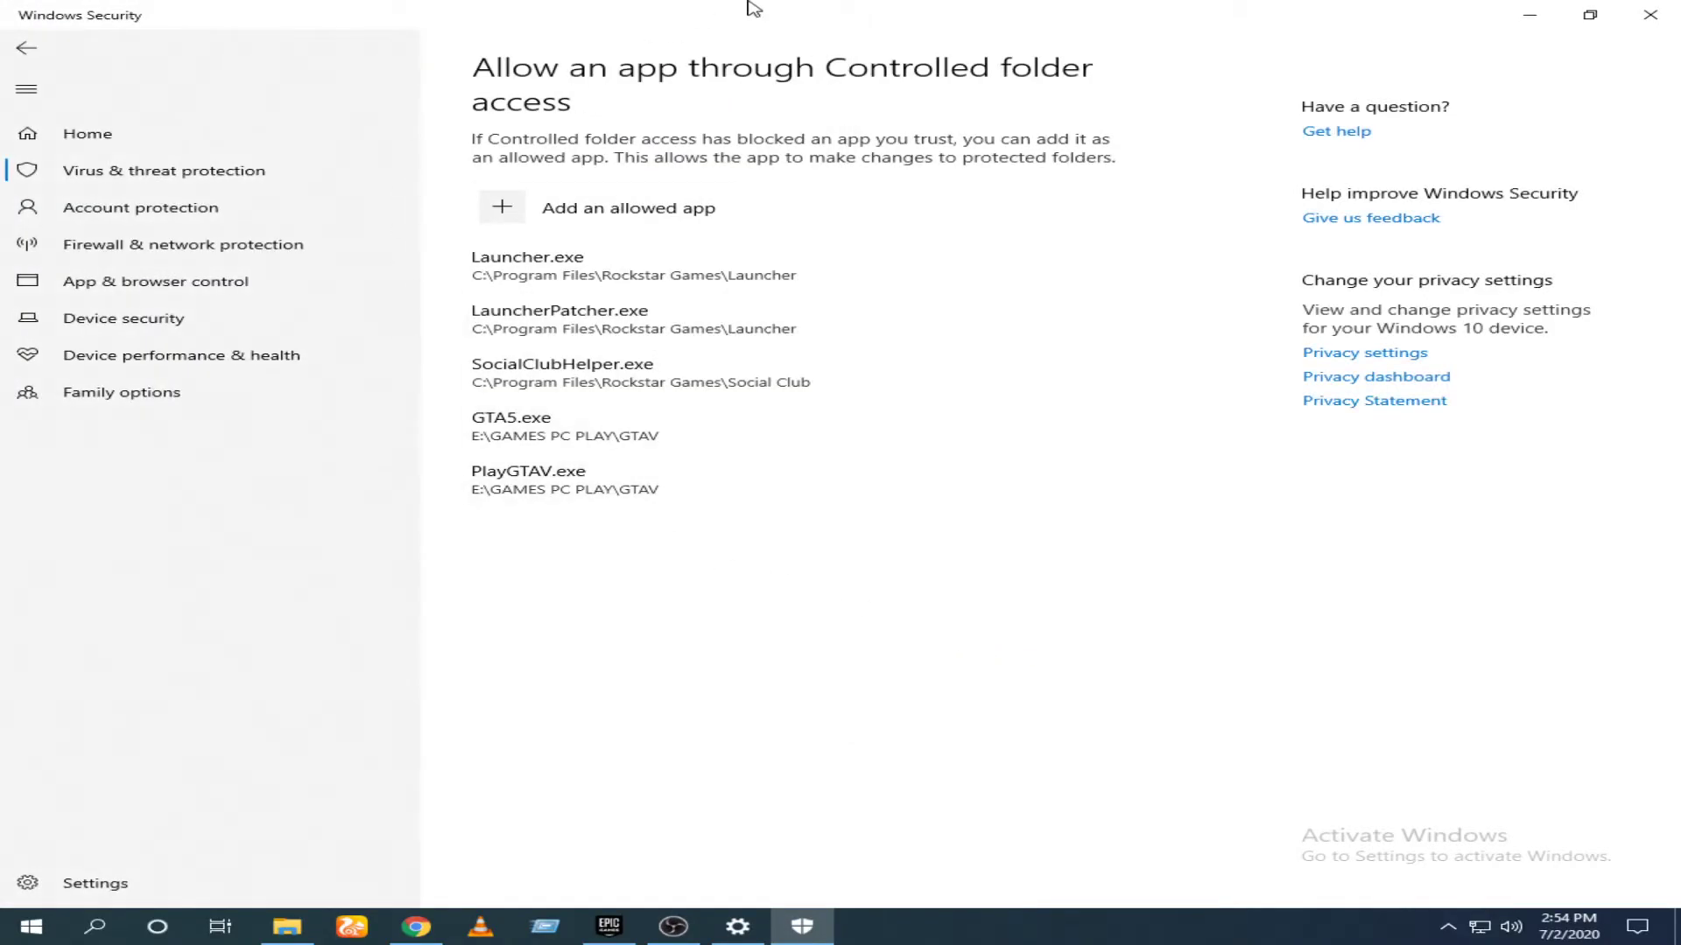
Minimize Windows Security and Settings, launch Grand Theft Auto V from the Epic Games library, and move the Rockstar launcher window slightly higher
click(1580, 24)
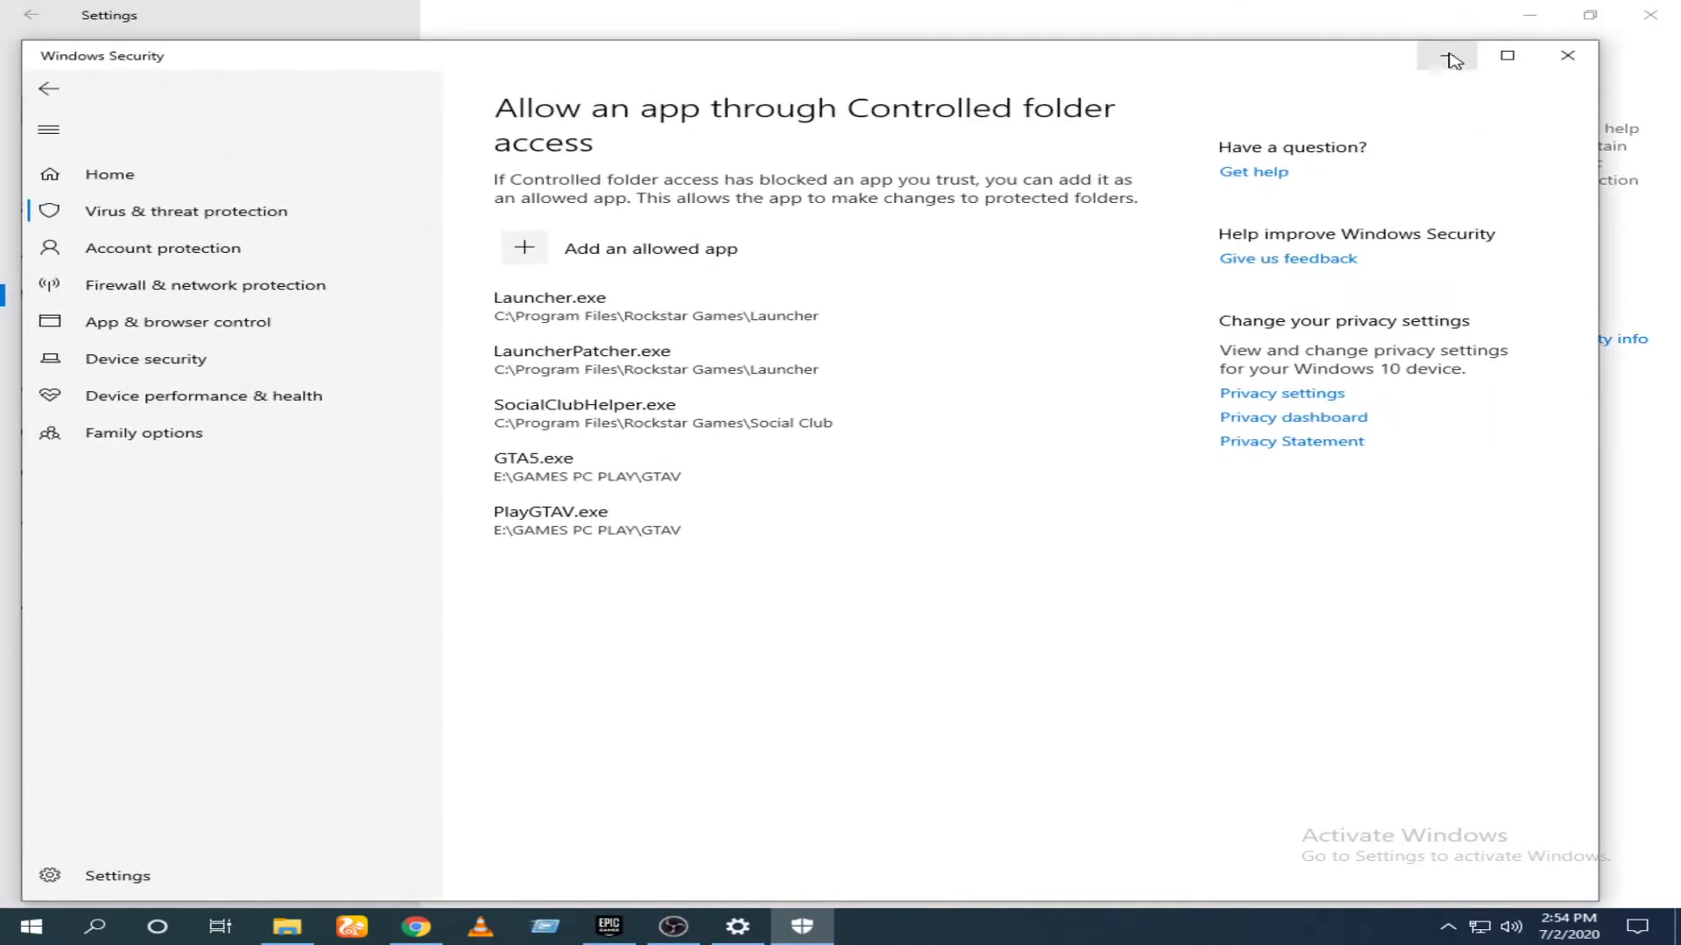
click(1448, 57)
click(1529, 15)
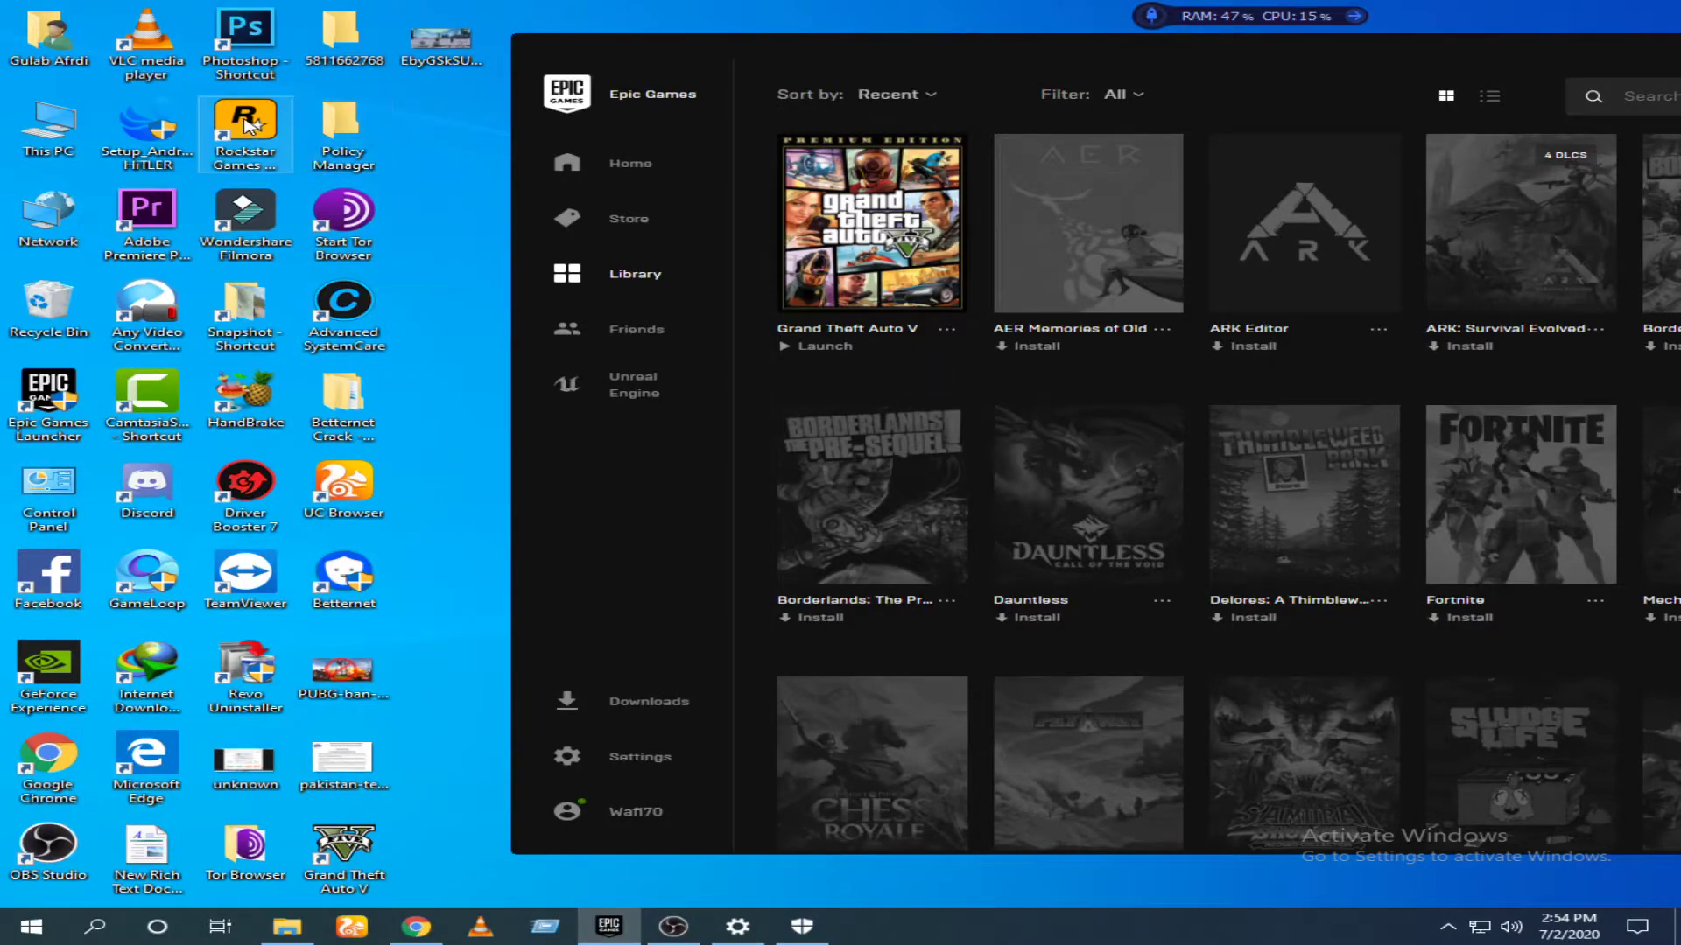
click(818, 347)
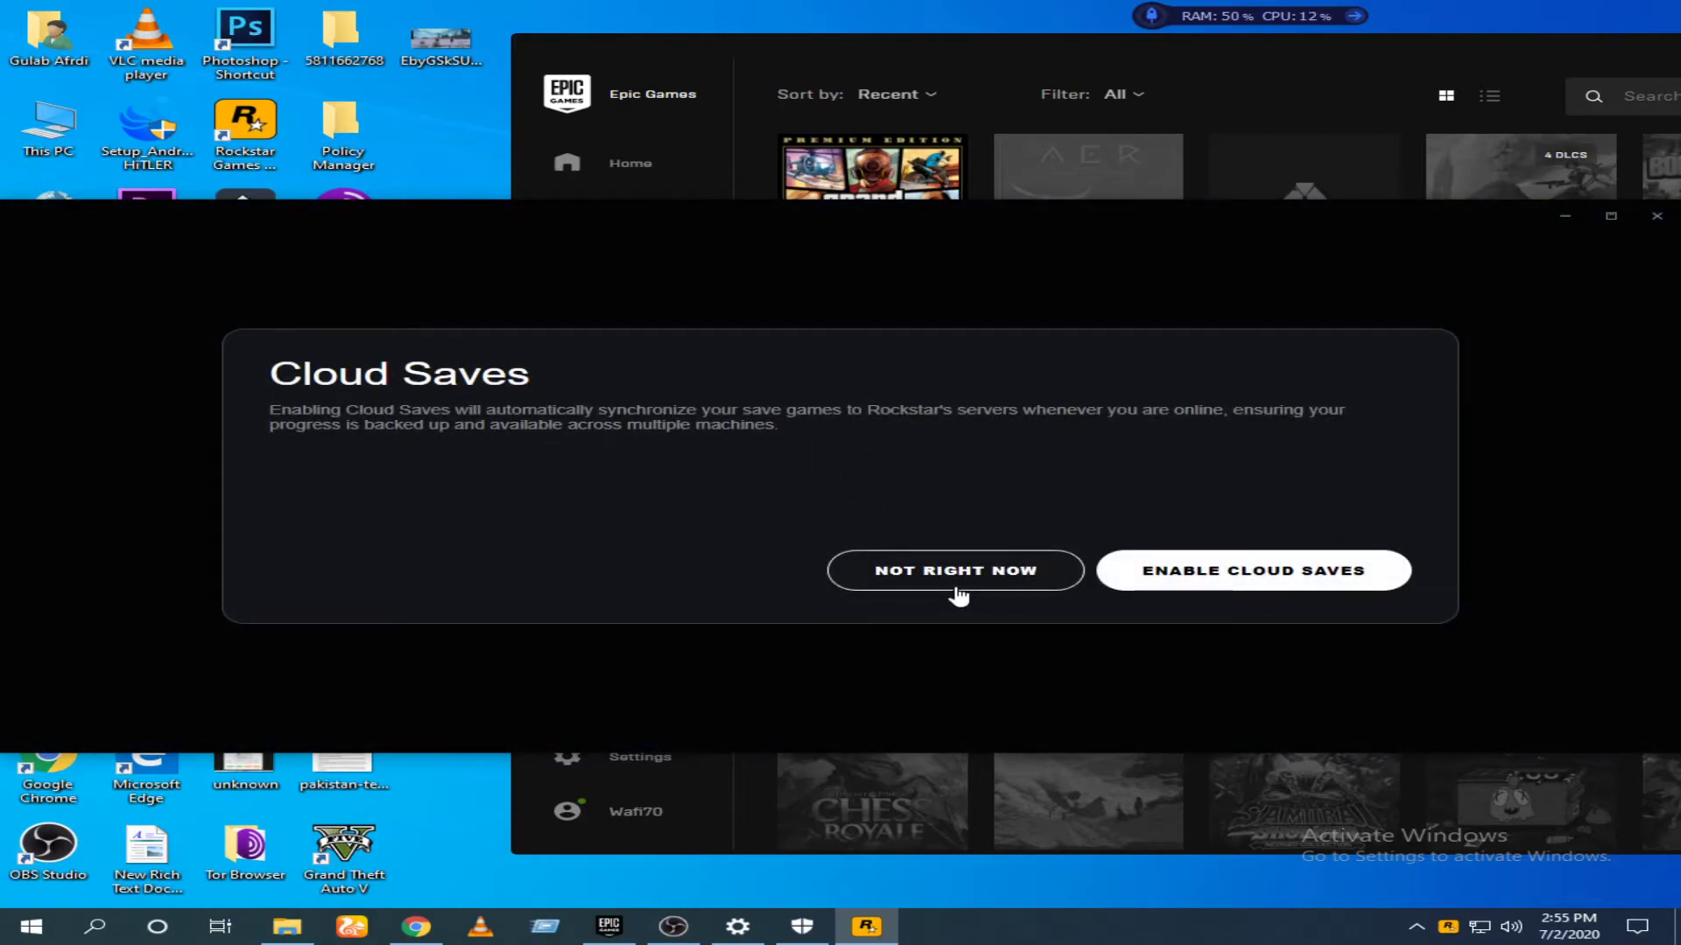
drag(700, 230, 738, 167)
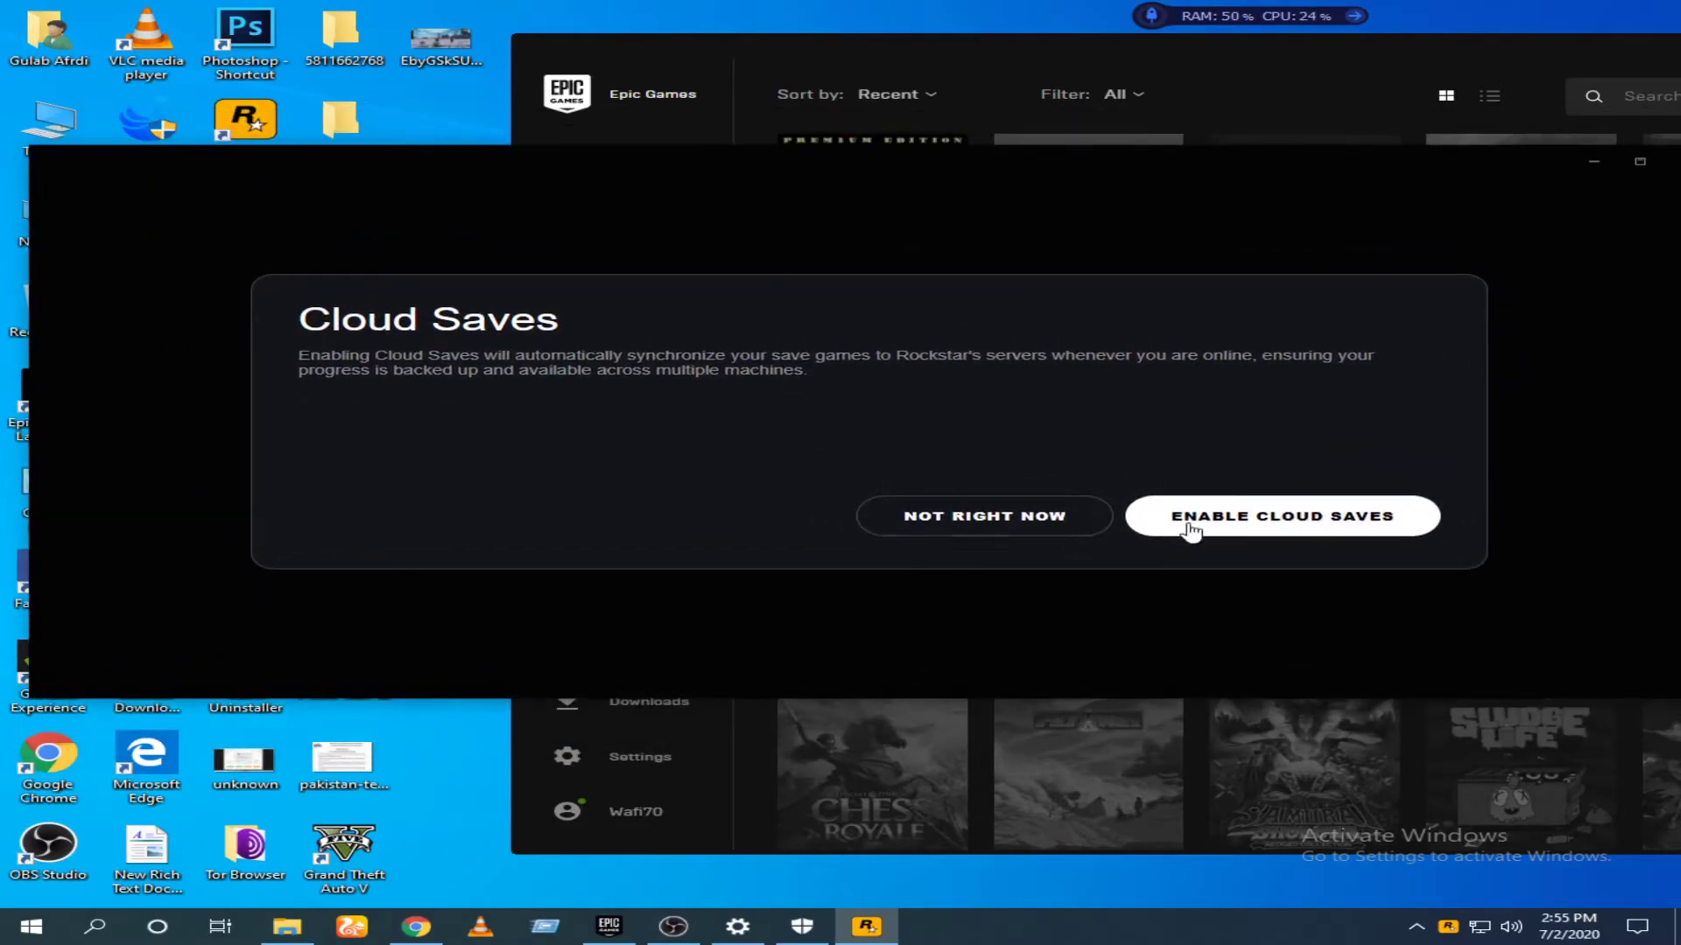
Enable Cloud Saves in the Rockstar launcher so the game can continue loading
click(1254, 520)
click(1260, 518)
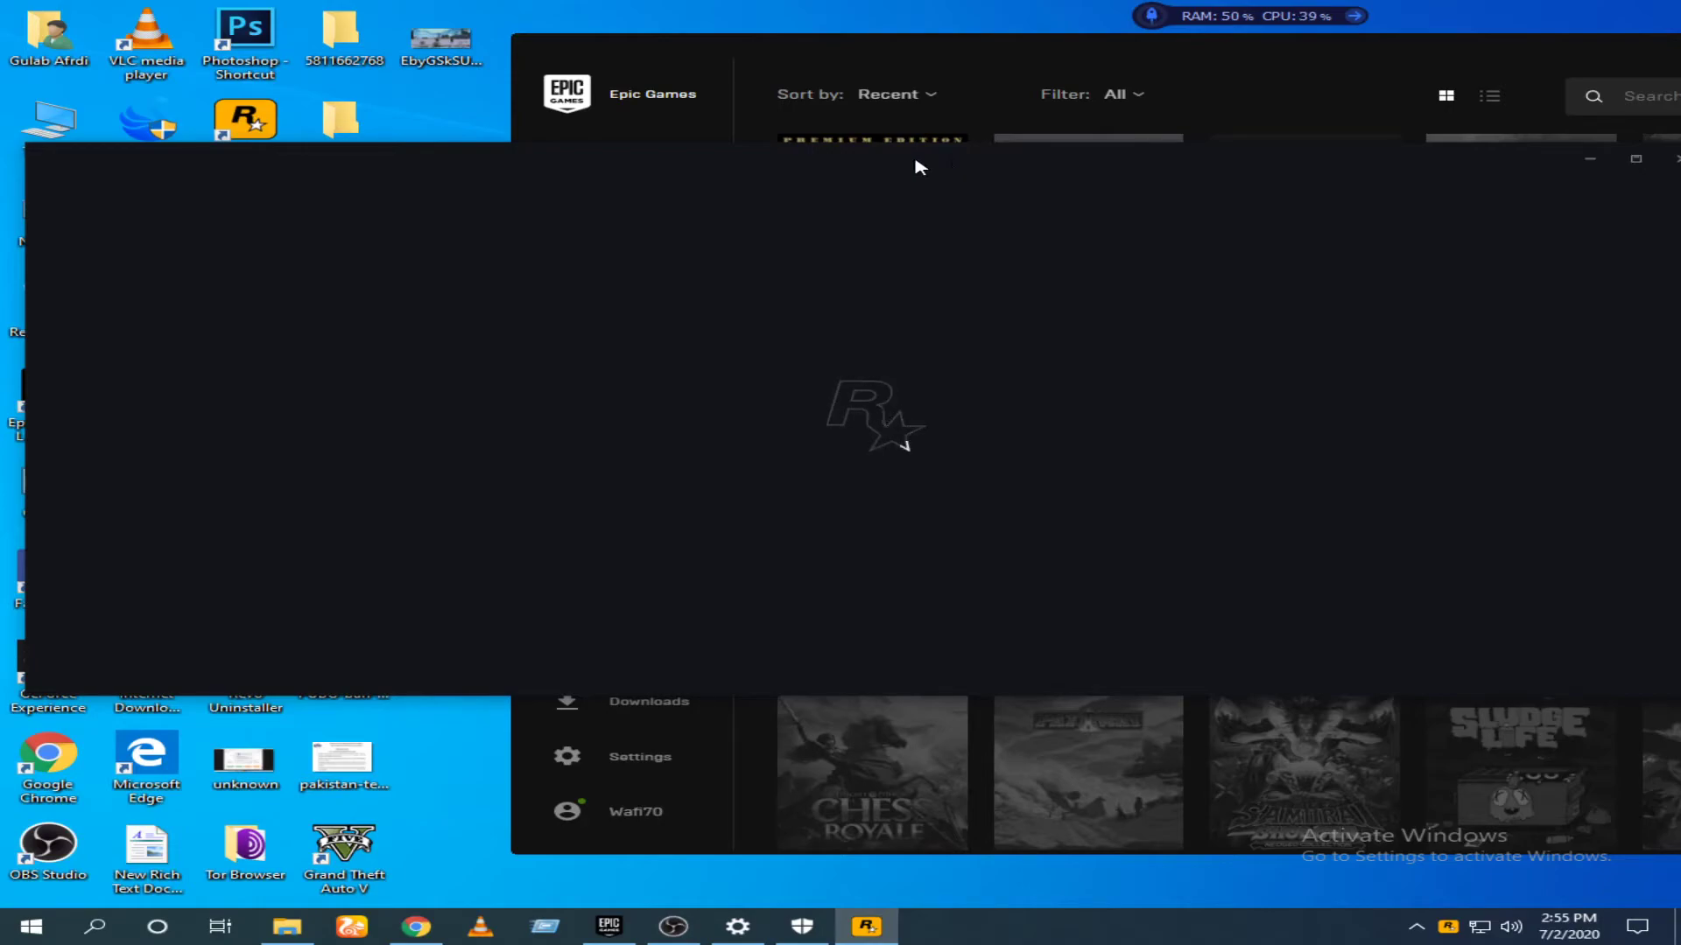
click(676, 930)
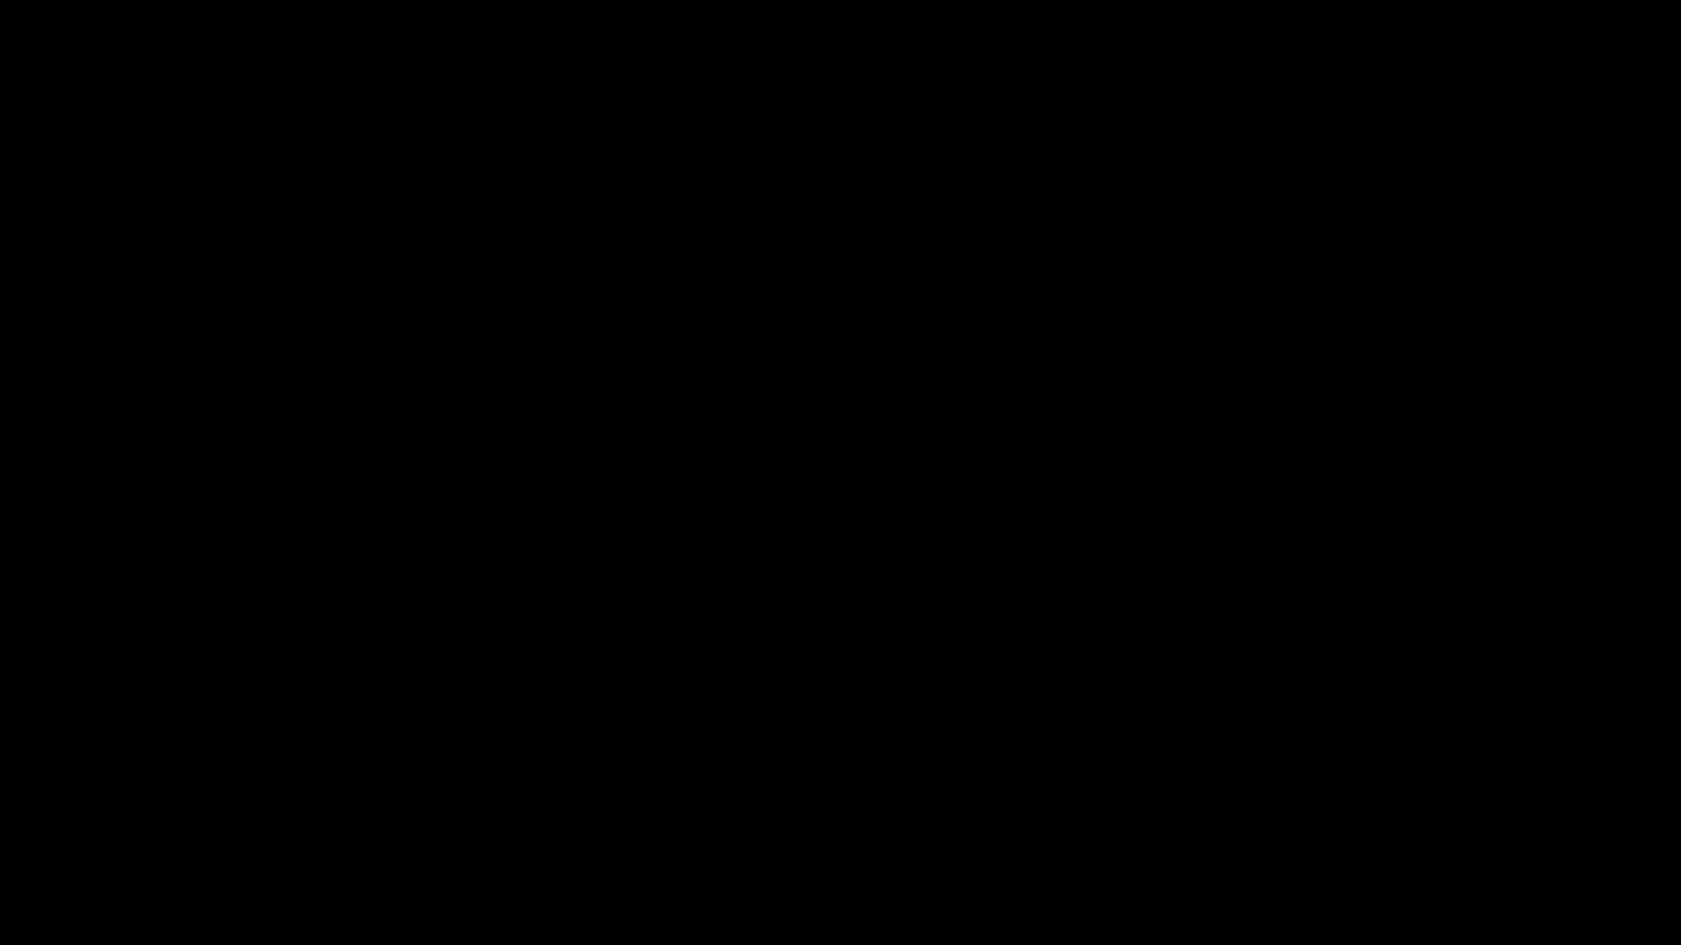
Switch out to the desktop, preview the running Grand Theft Auto V window, and return to the game
key(alt+Tab)
mouse_move(832, 926)
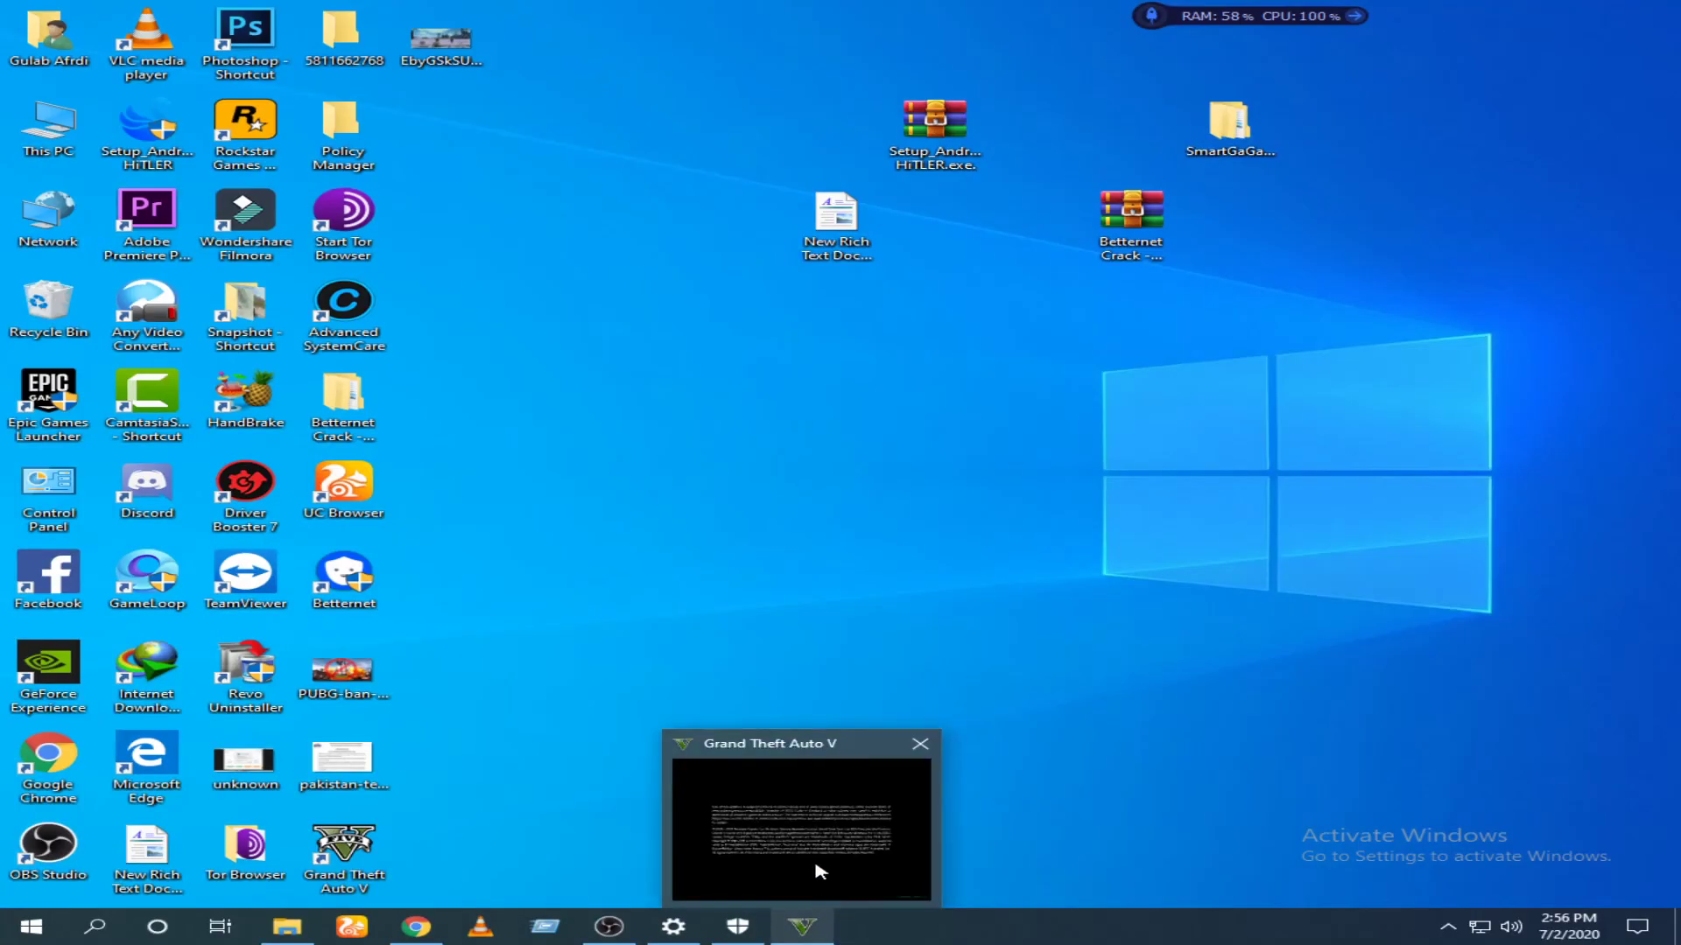
mouse_move(814, 837)
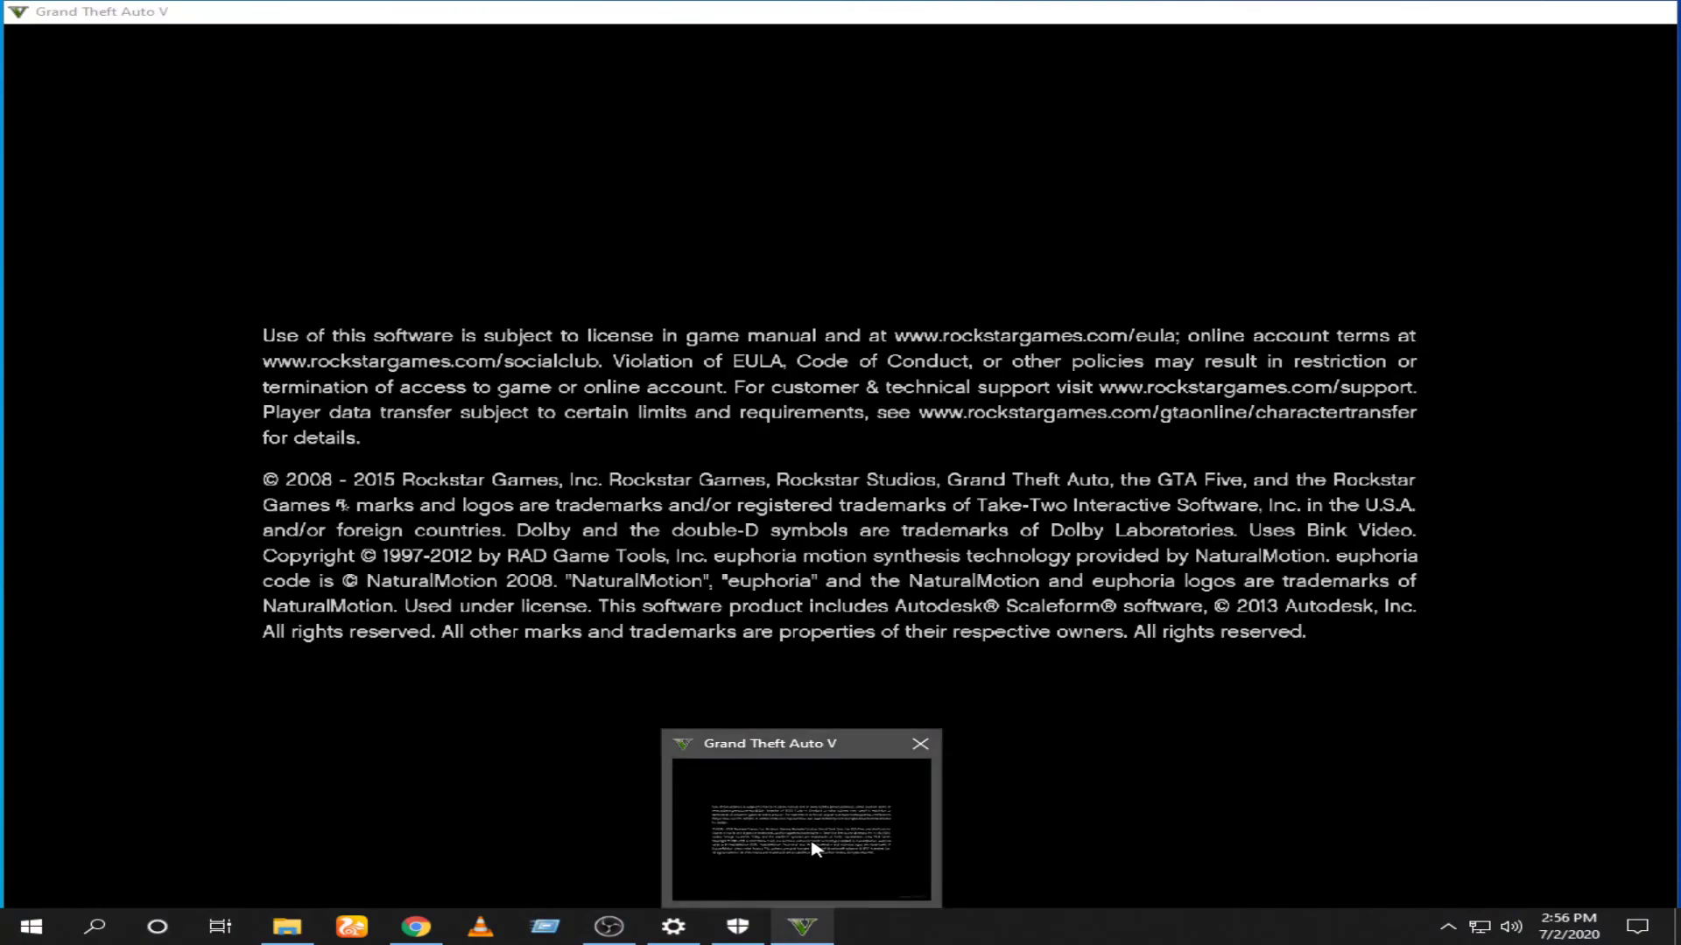
click(814, 847)
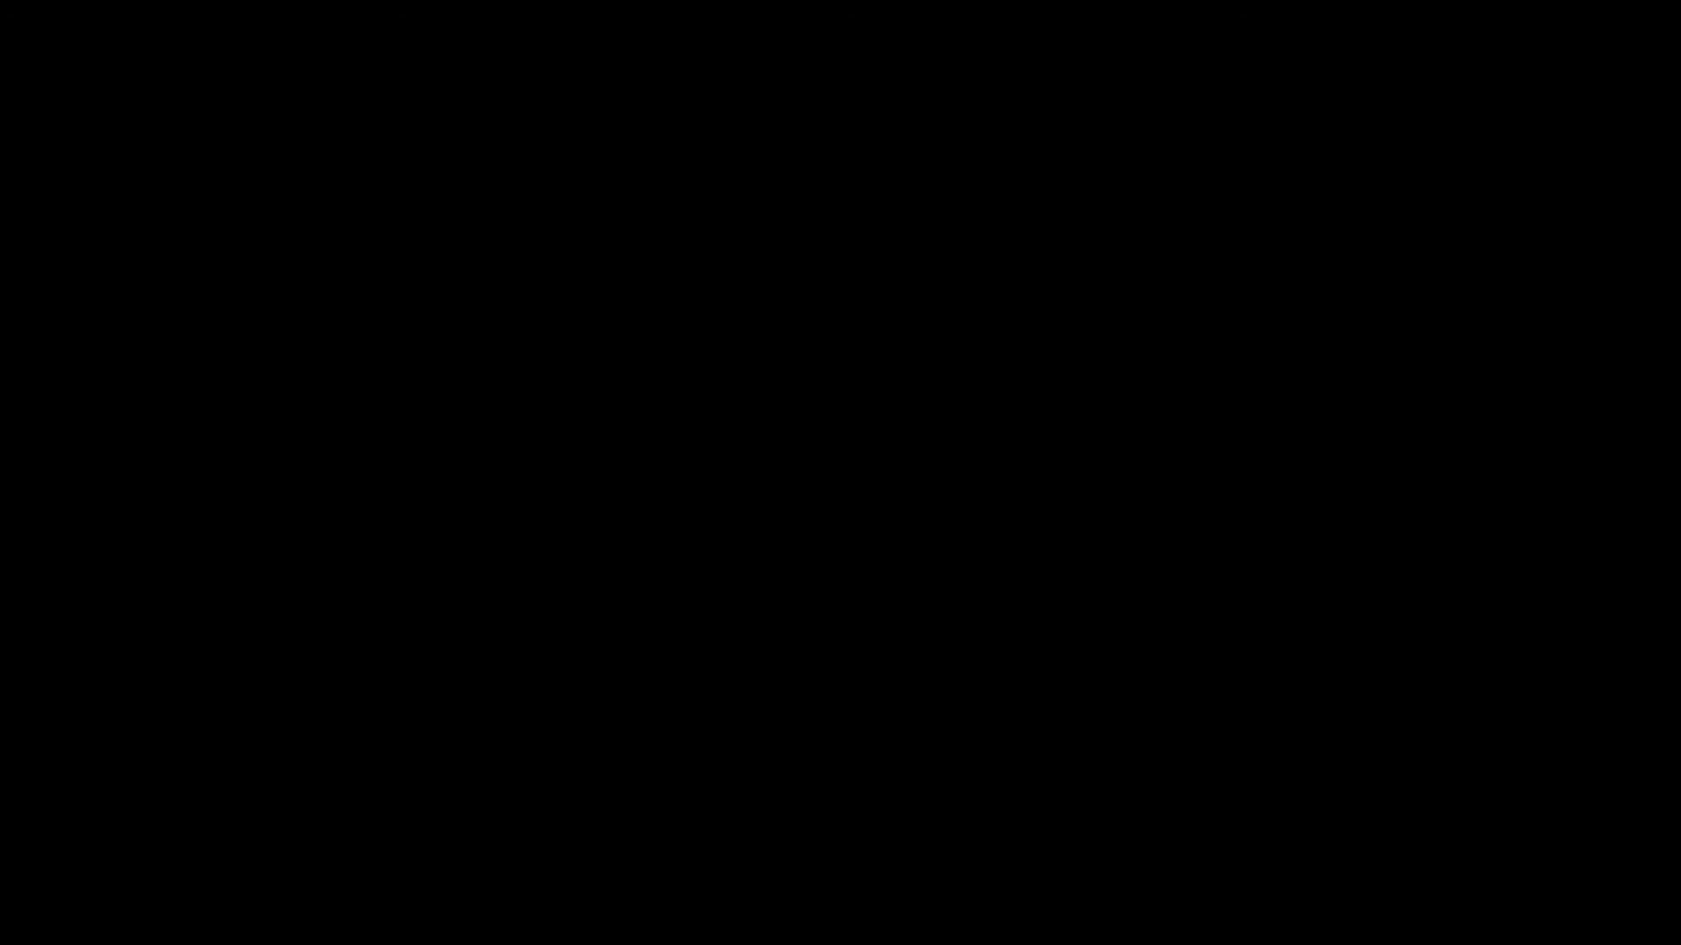
Leave the running game for the desktop and bring up the OBS Studio window
key(alt+Tab)
mouse_move(802, 926)
mouse_move(794, 864)
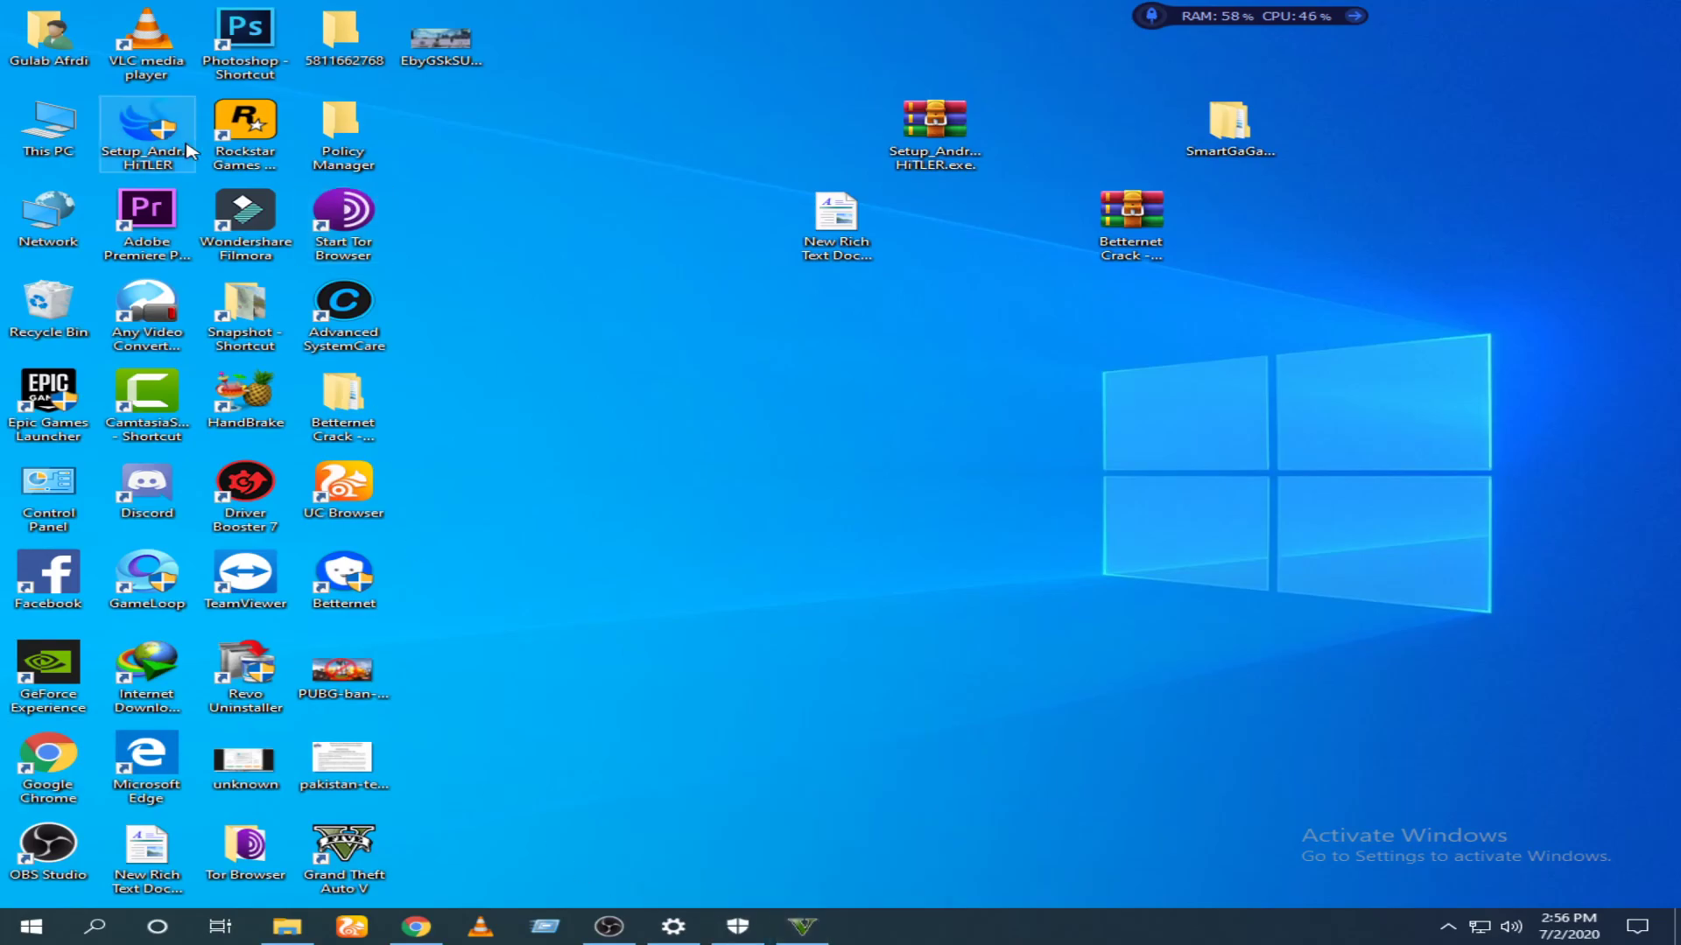
click(617, 932)
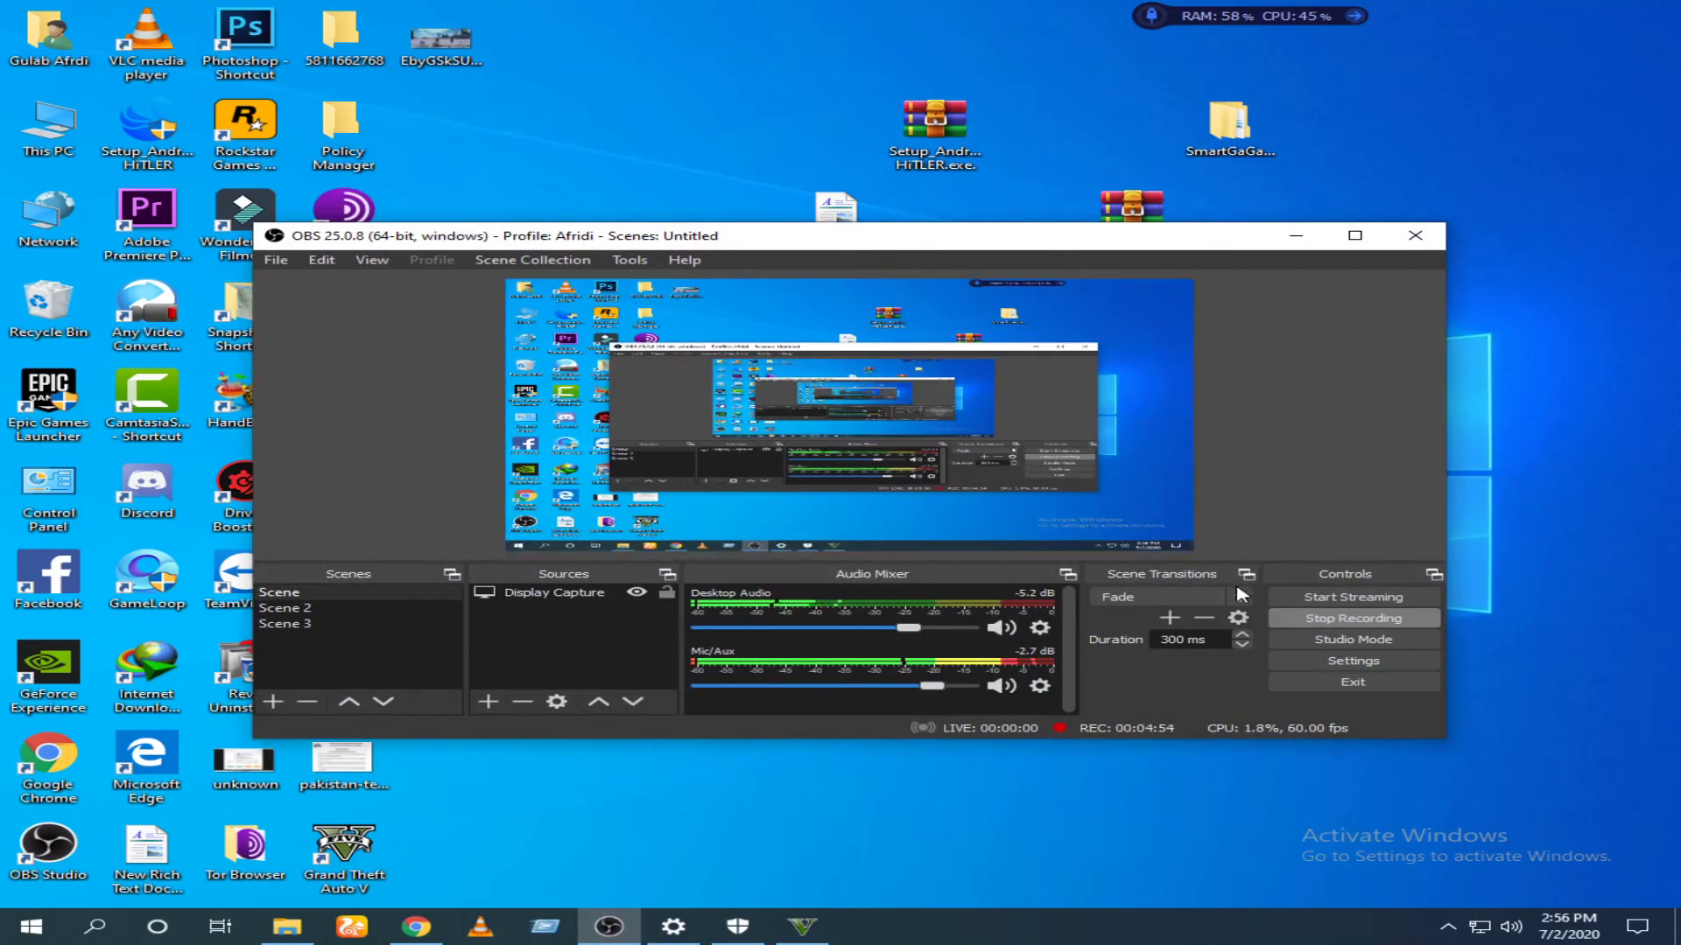